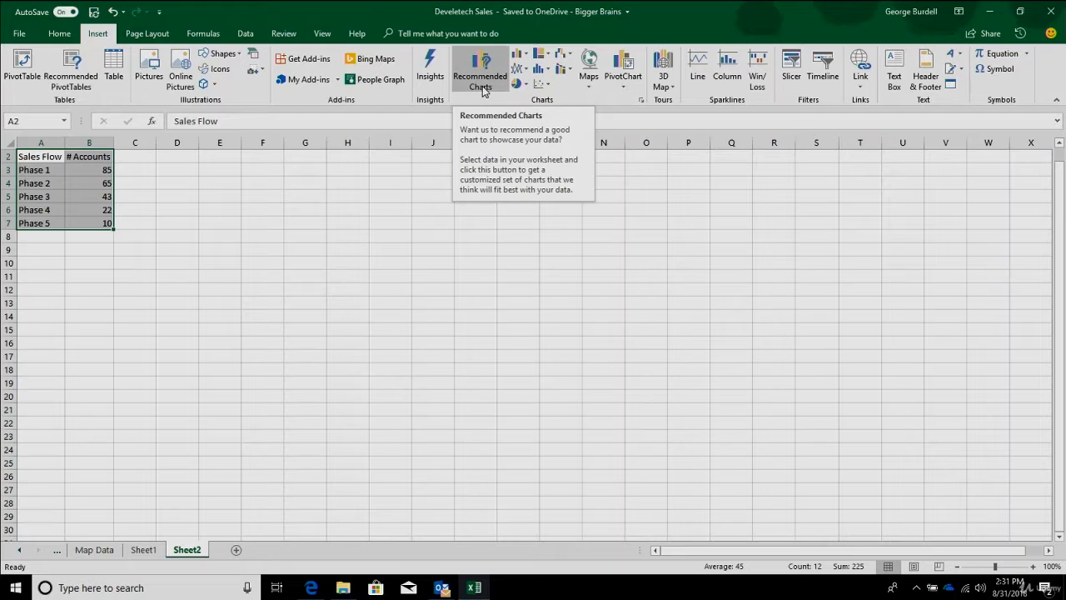
- Insert a funnel chart from the selected Sales Flow and # Accounts data
left_click(641, 102)
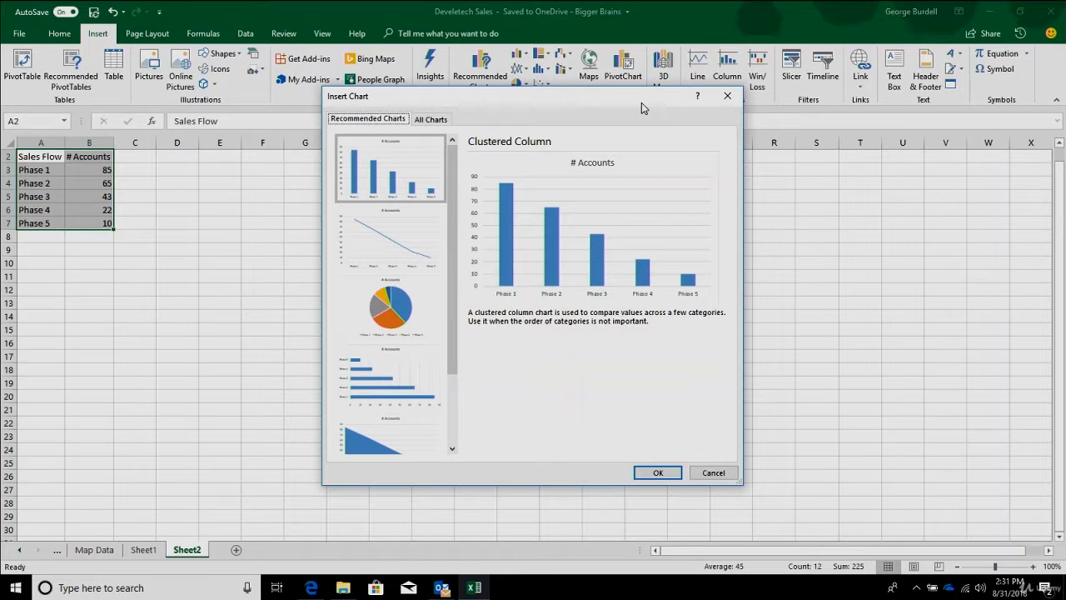
left_click(422, 122)
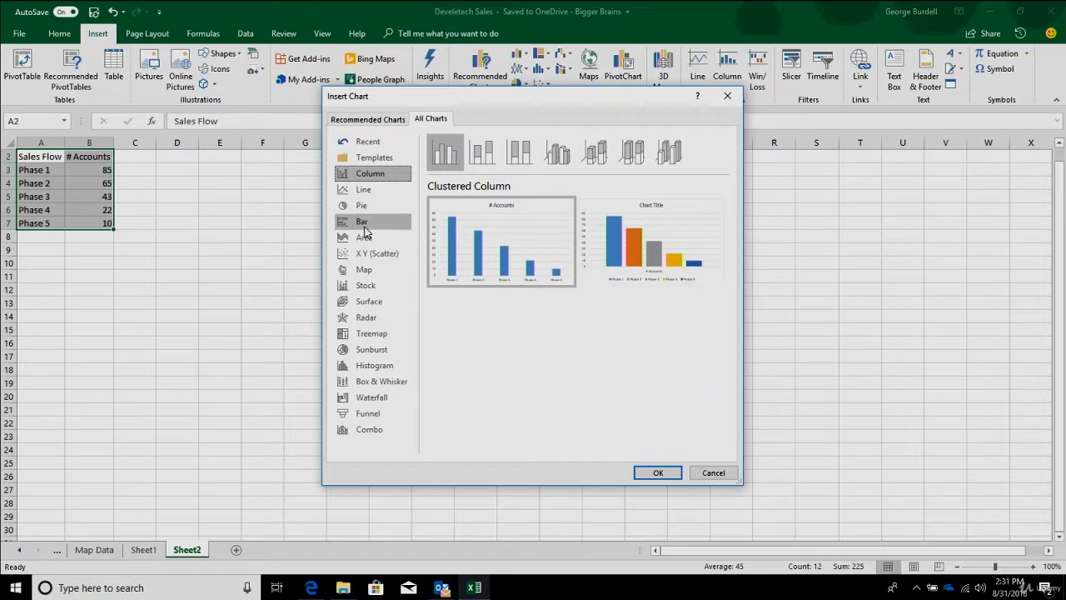
left_click(369, 412)
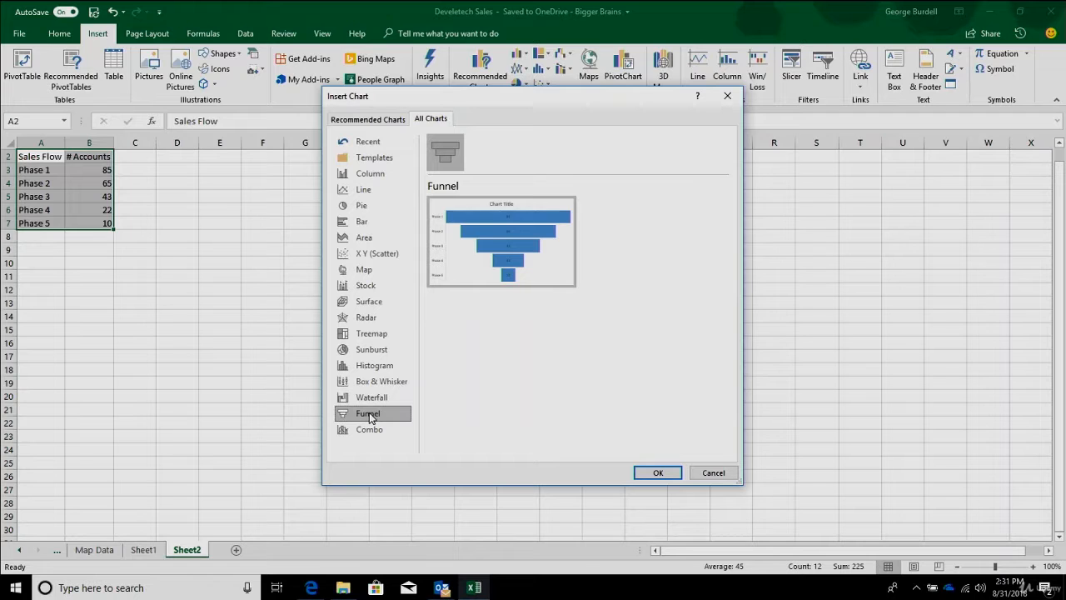
left_click(654, 471)
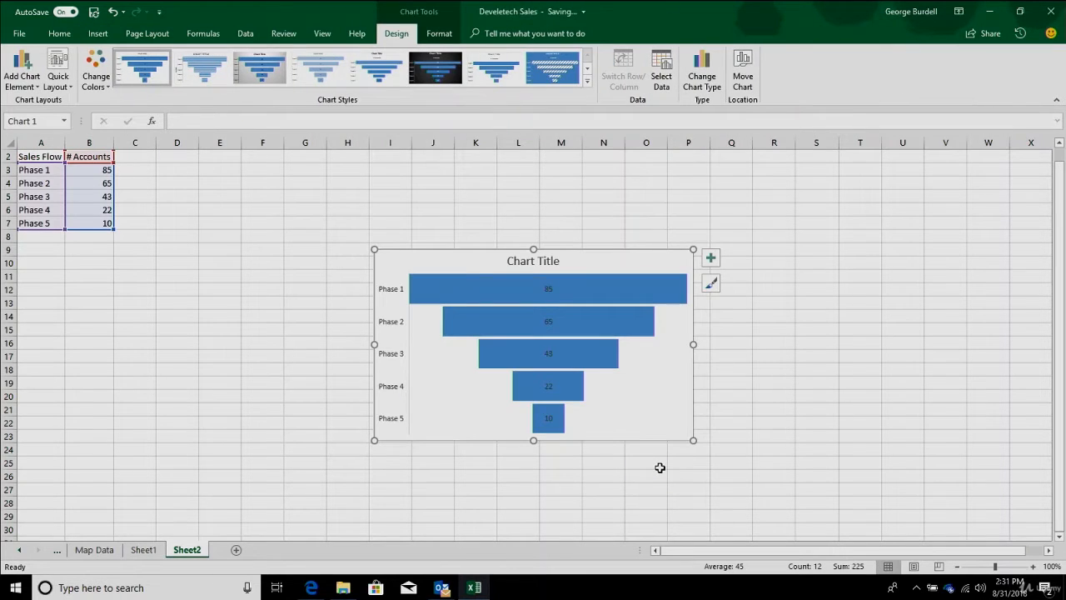
- Review the funnel chart's formatting options, including its chart elements, styles and colour palettes
left_click(644, 398)
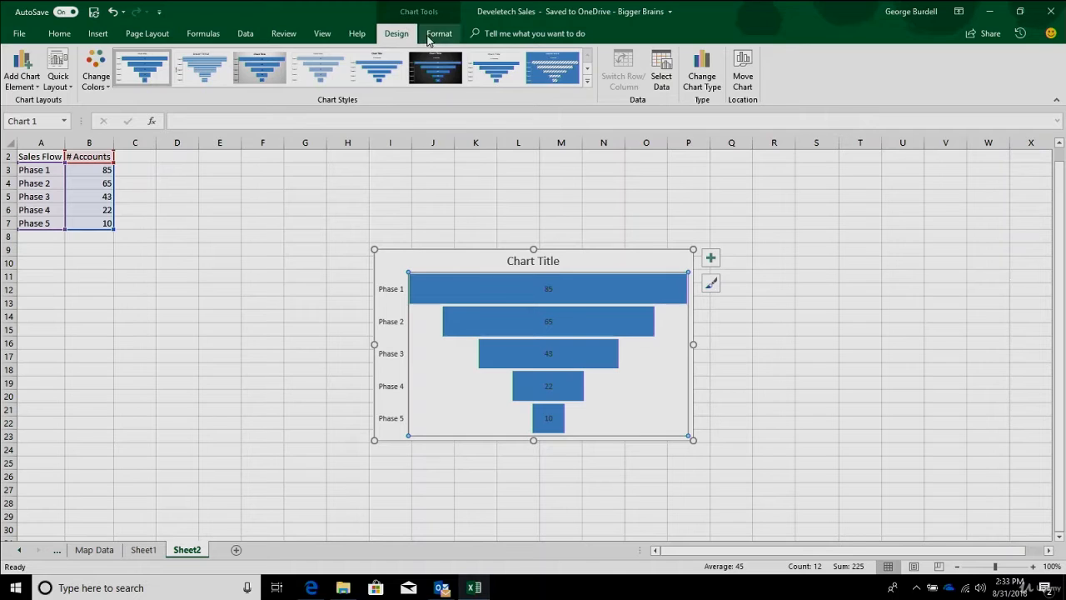
left_click(435, 35)
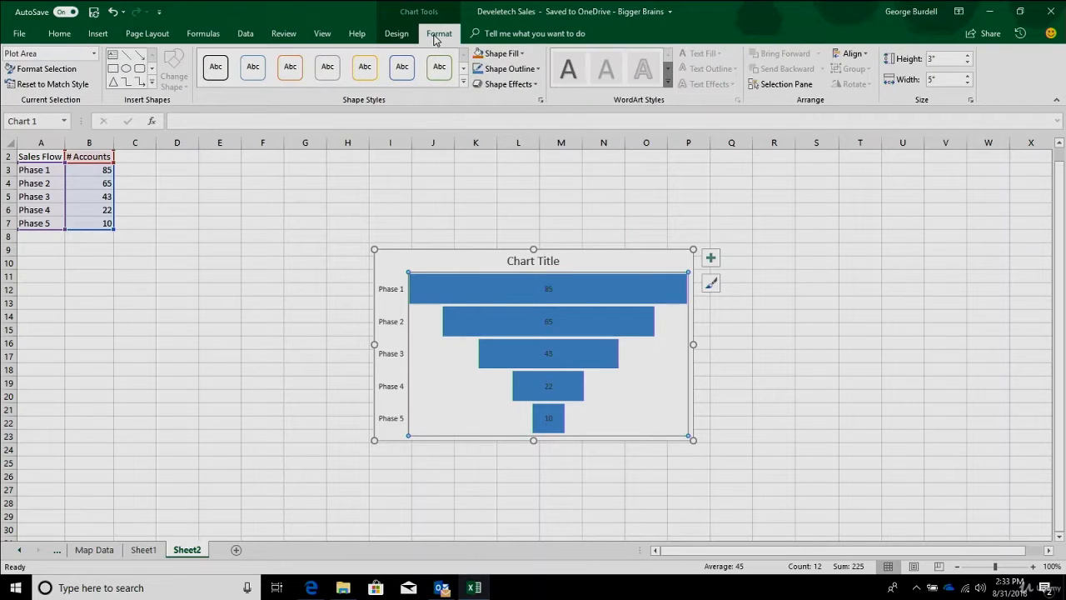
left_click(711, 260)
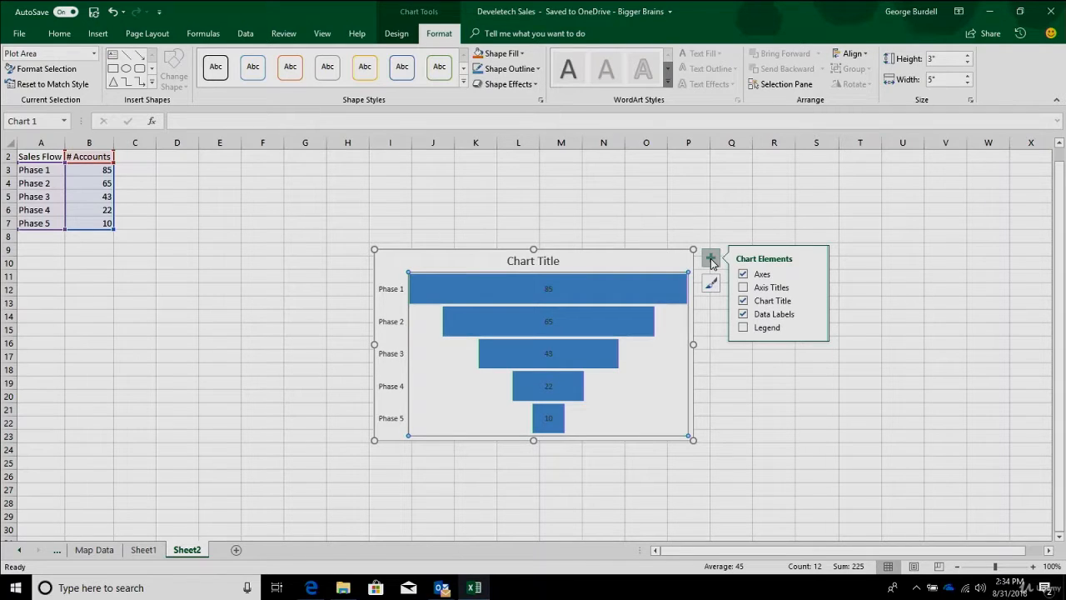
left_click(710, 285)
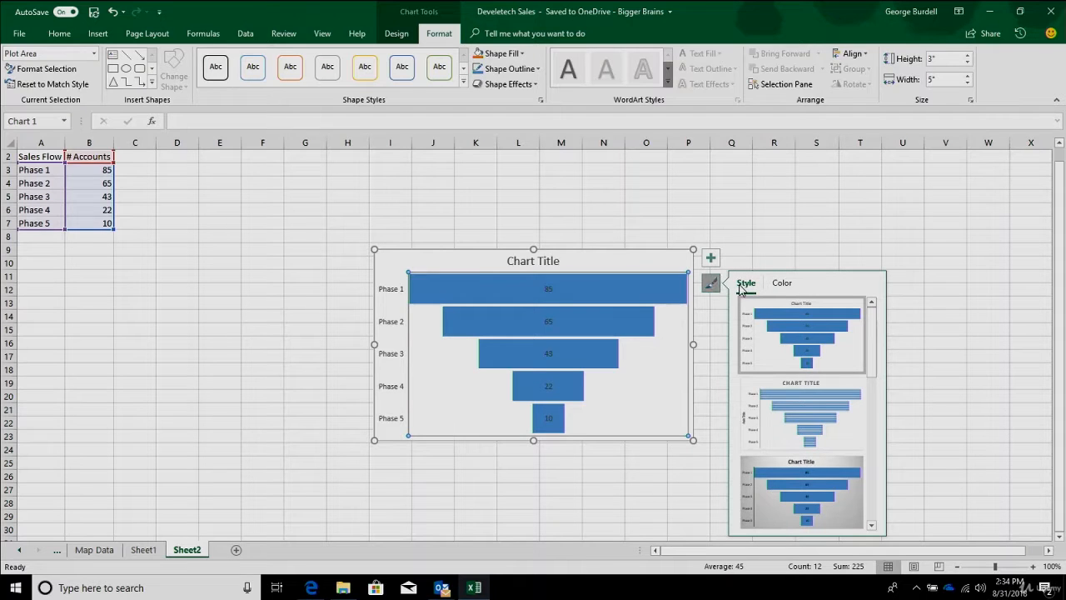
left_click(775, 285)
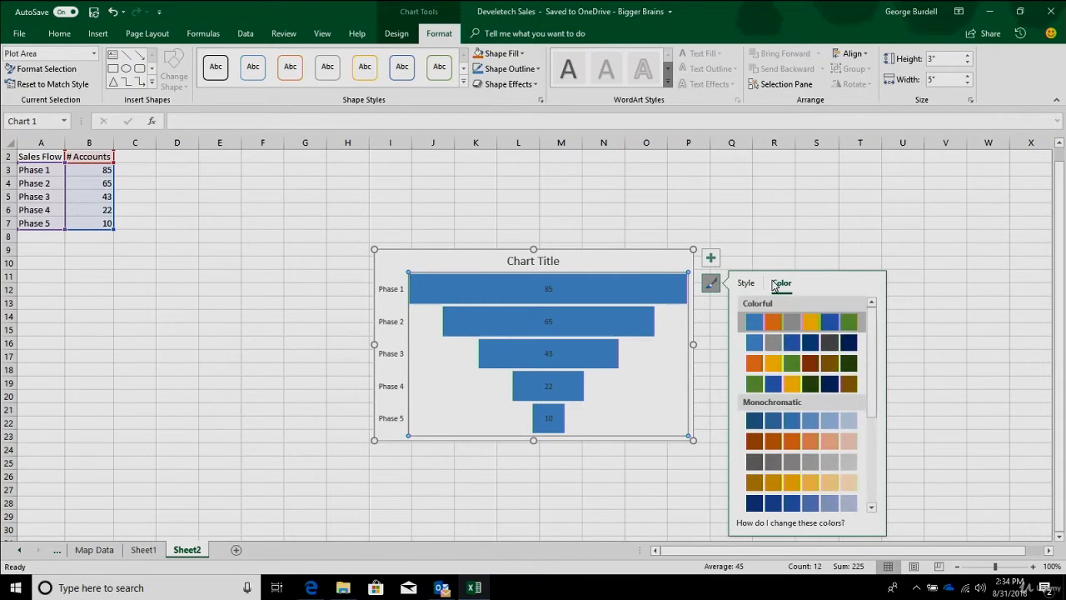
left_click(773, 325)
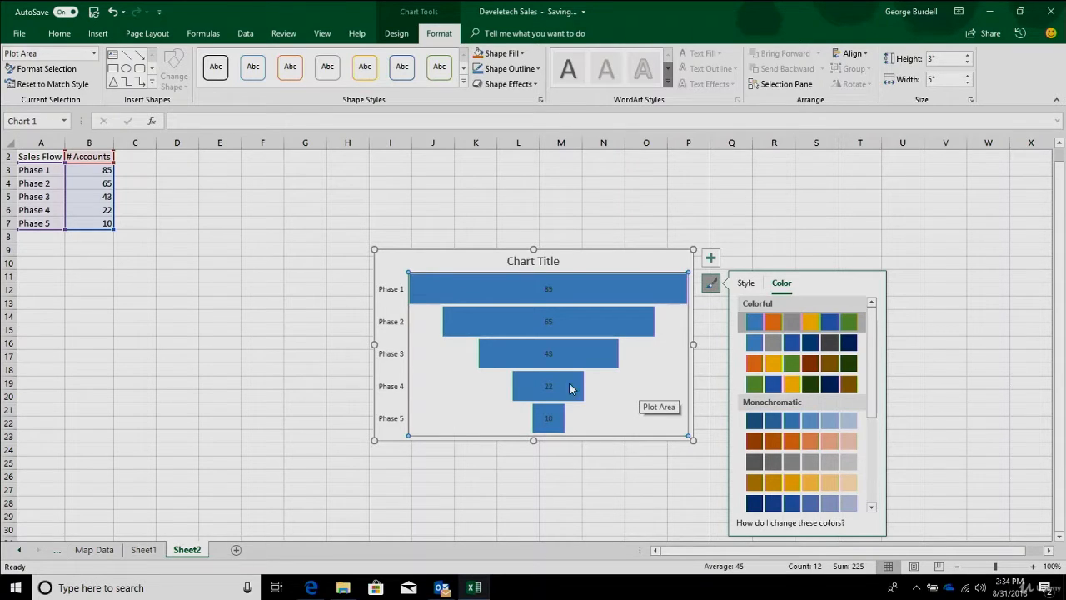
left_click(280, 260)
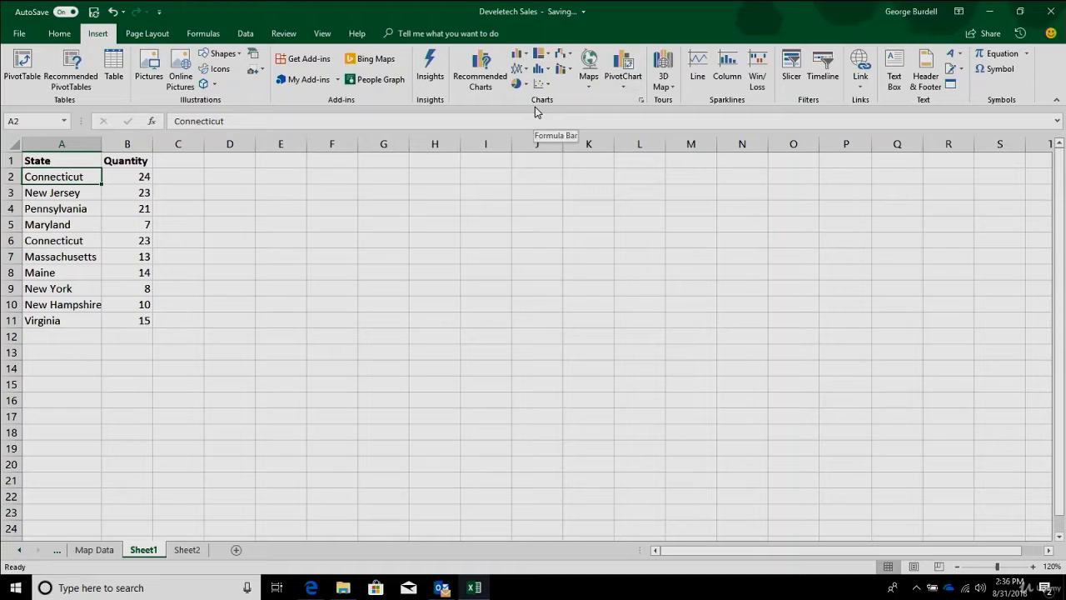
- Insert a filled map chart from the State and Quantity data on Sheet1
left_click(590, 88)
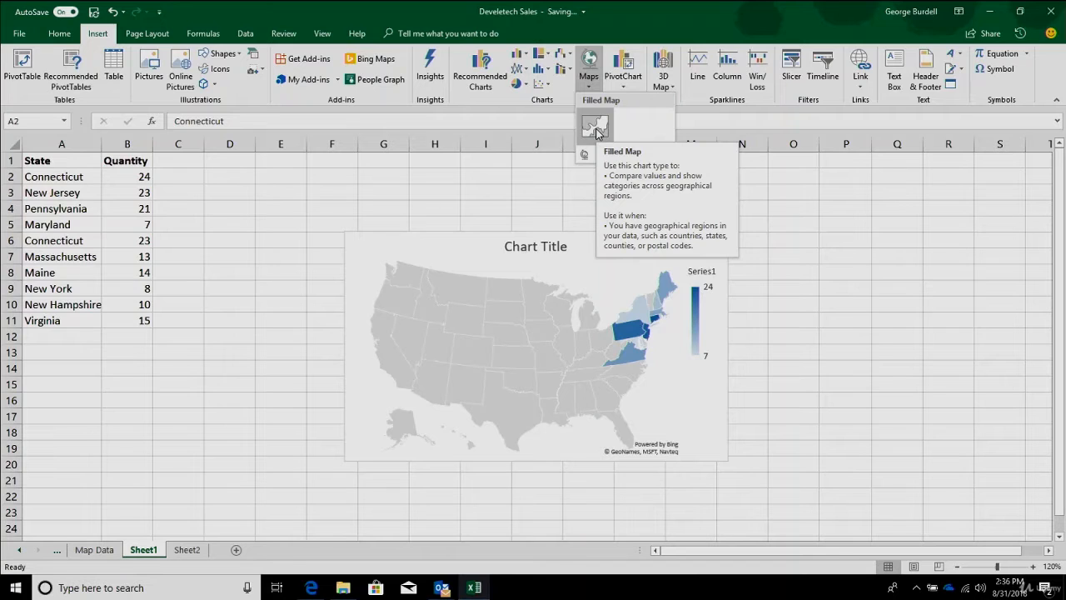
left_click(597, 129)
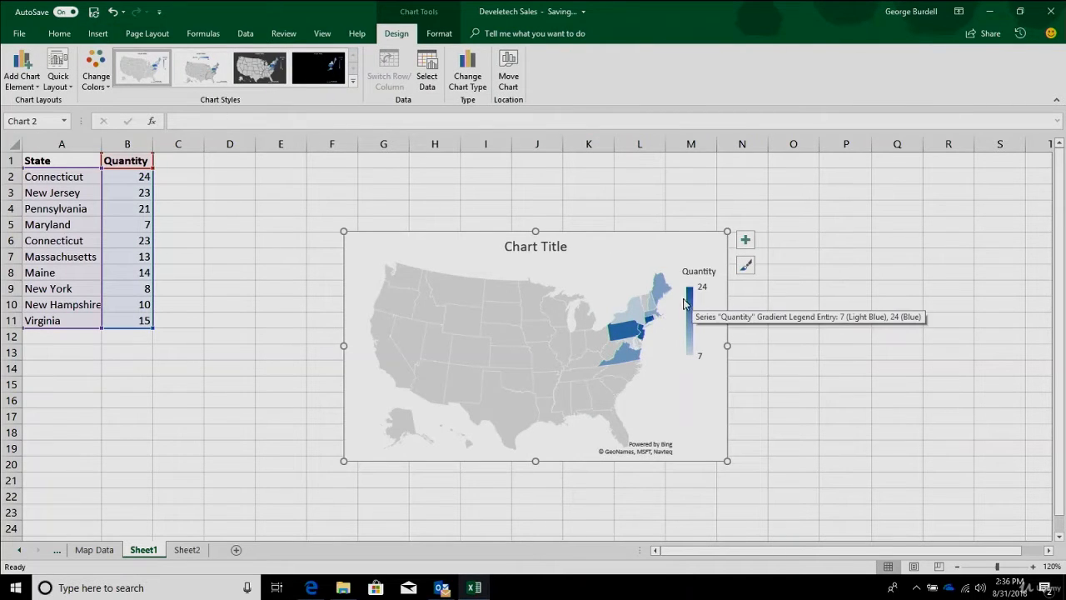
mouse_move(624, 317)
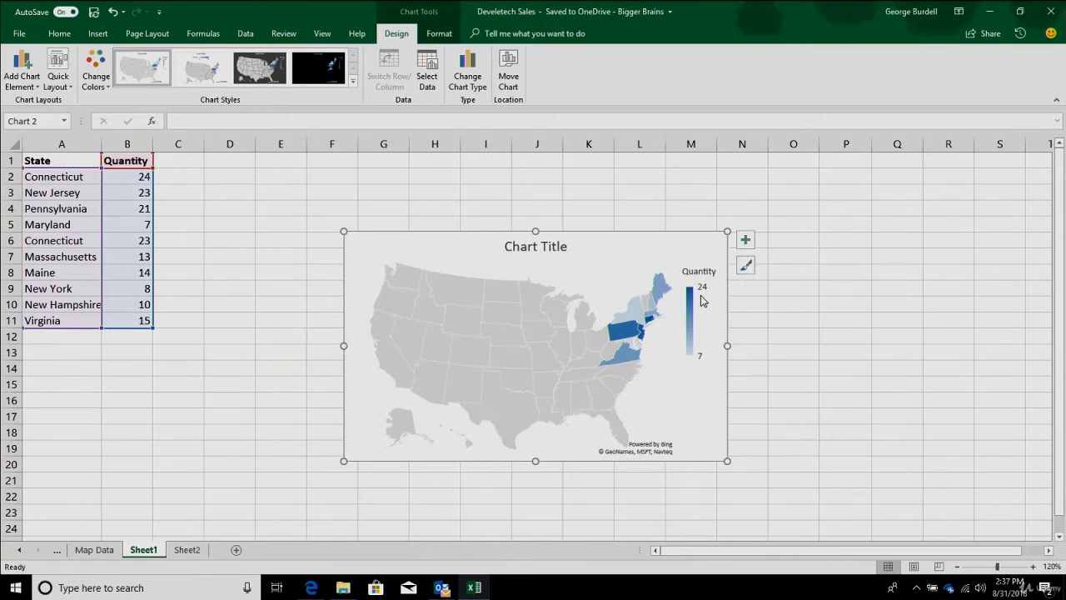
- Apply the chart style with the dark grey background to the map chart
left_click(745, 274)
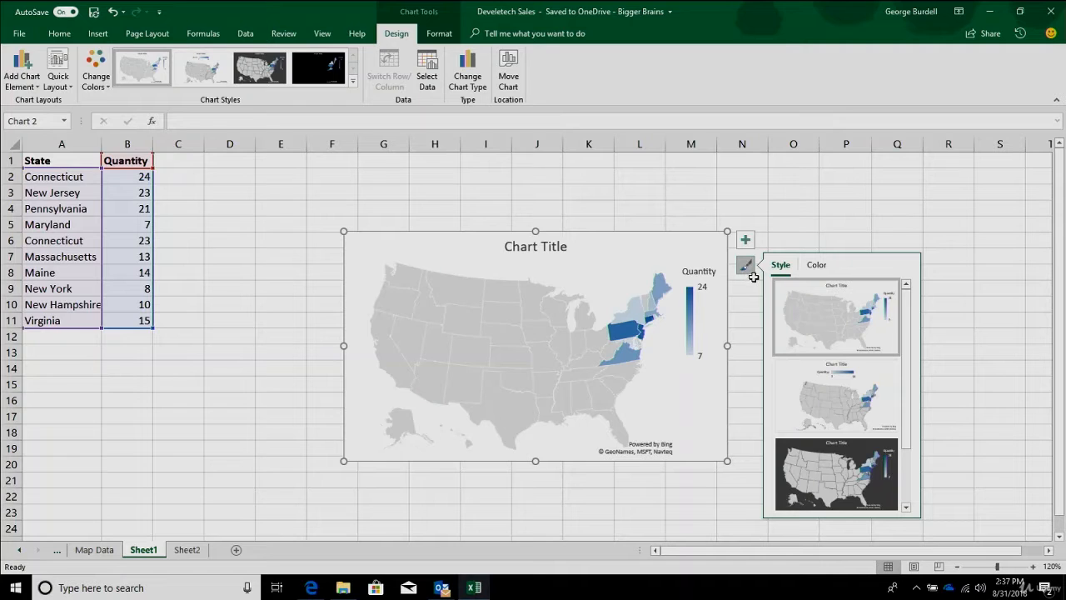
left_click(810, 479)
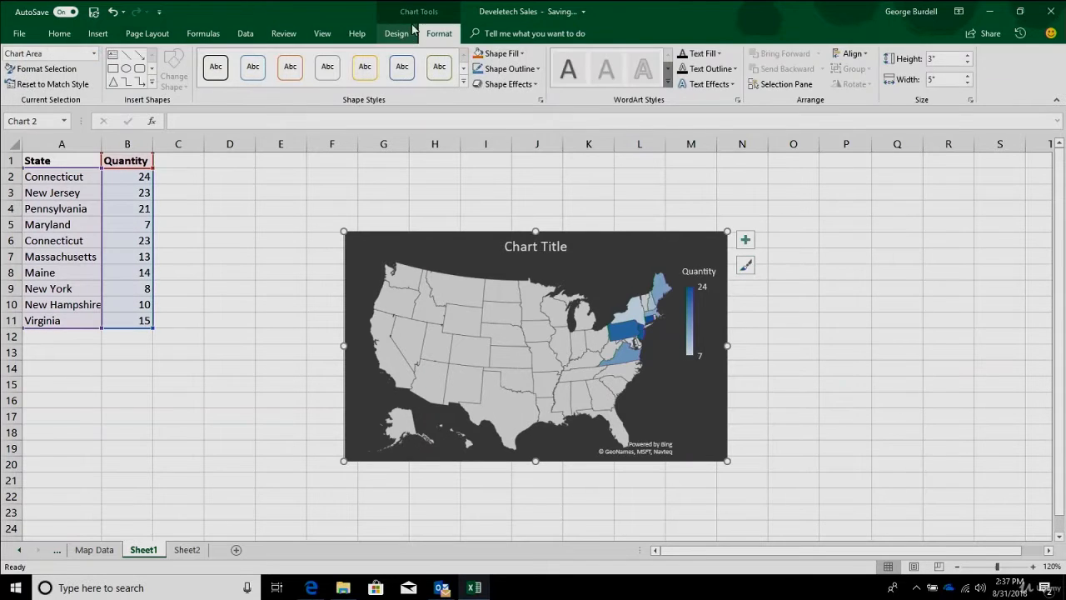
left_click(406, 36)
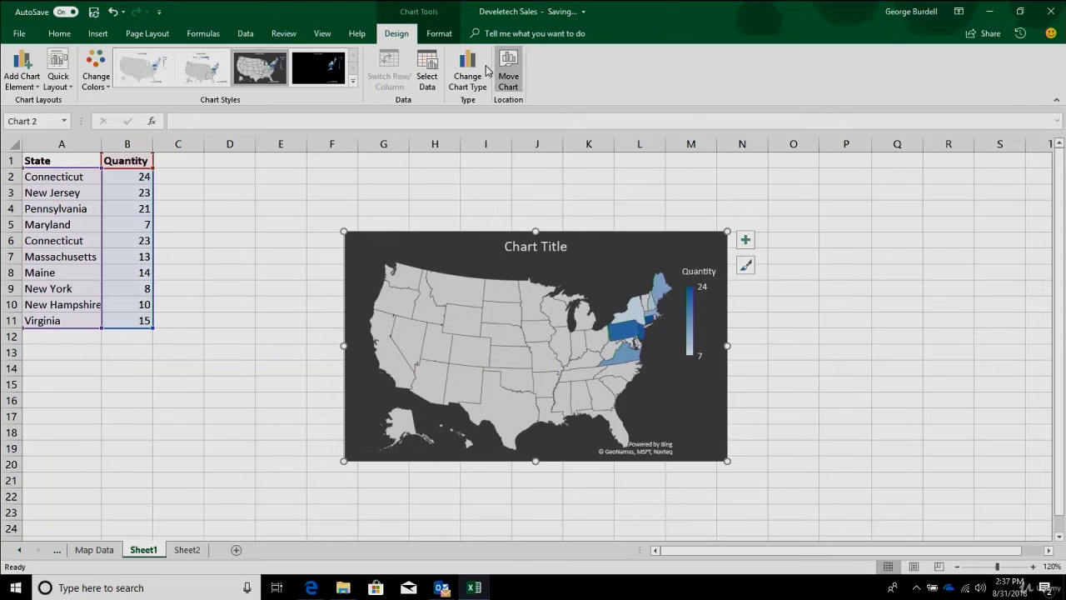
- Select the map chart's Quantity series and open its formatting settings
left_click(440, 33)
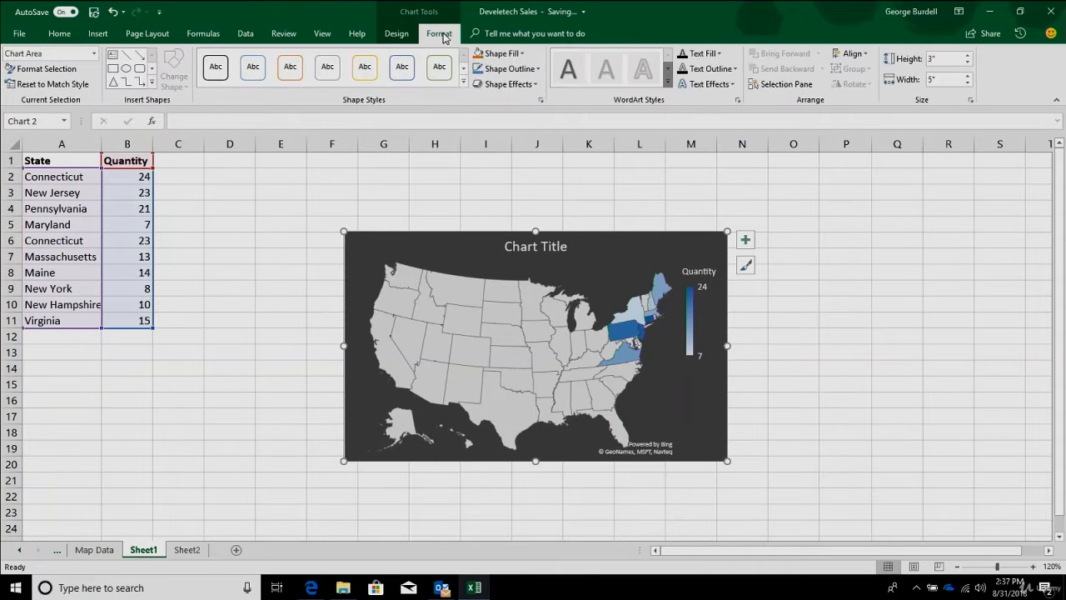
left_click(96, 57)
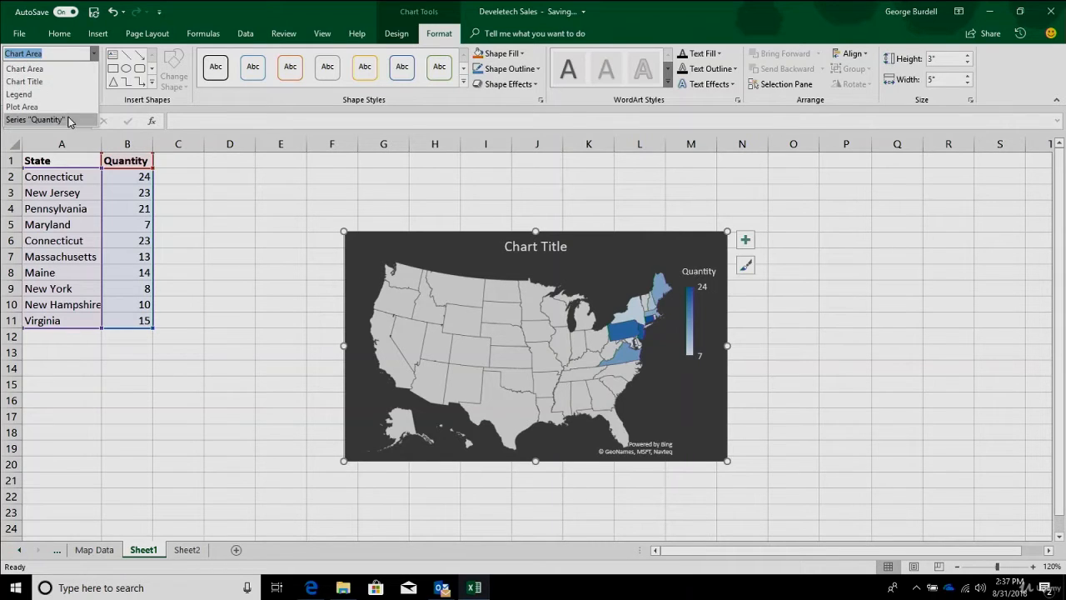
left_click(37, 120)
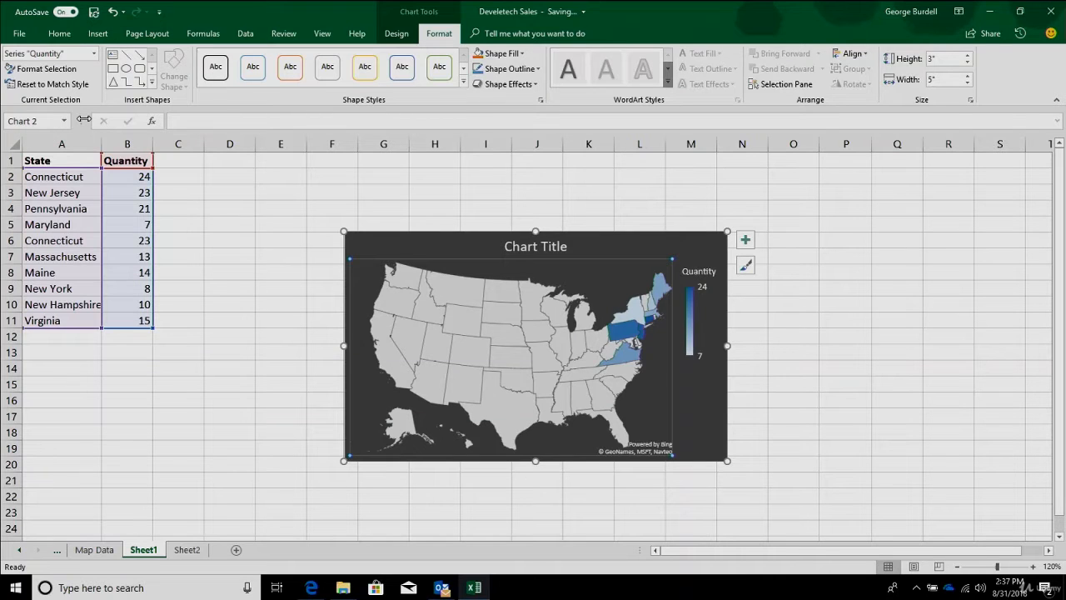
left_click(47, 68)
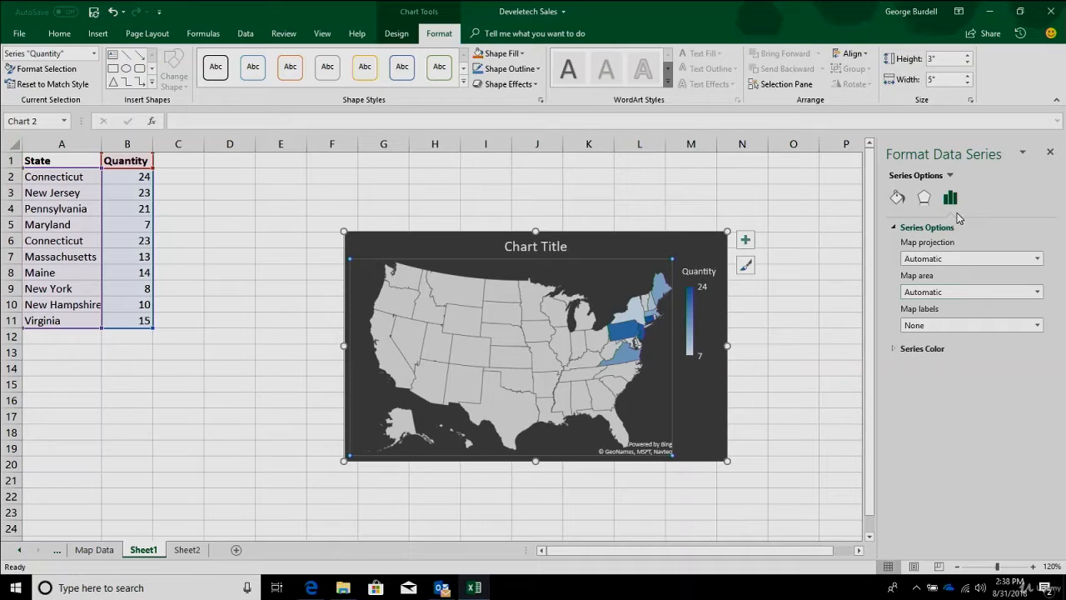
- Try the map area as Only regions with data, and finally set it to Country/Region
left_click(1037, 294)
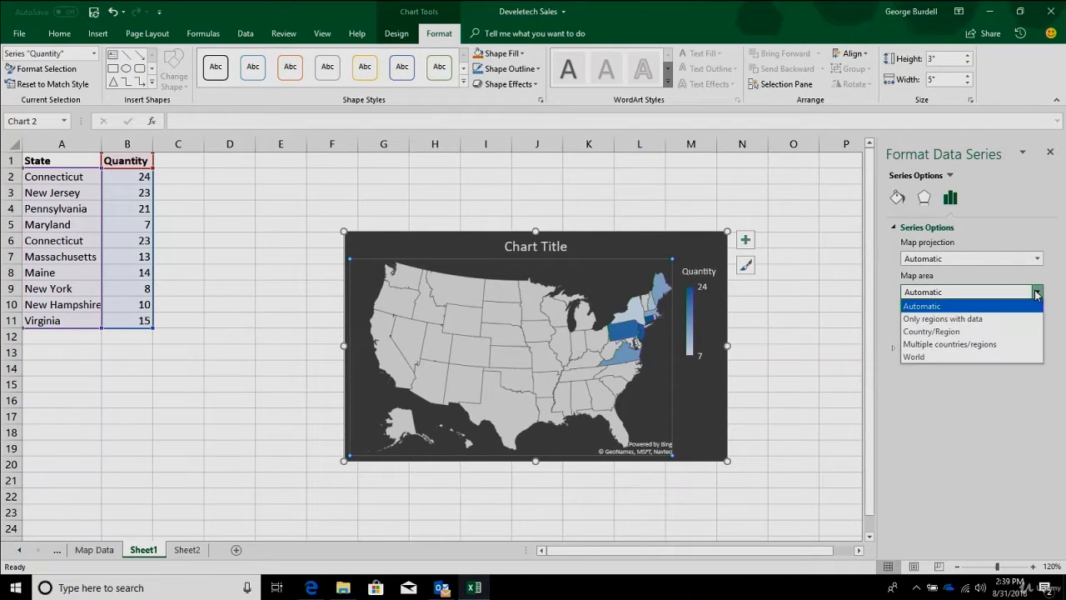
left_click(1004, 319)
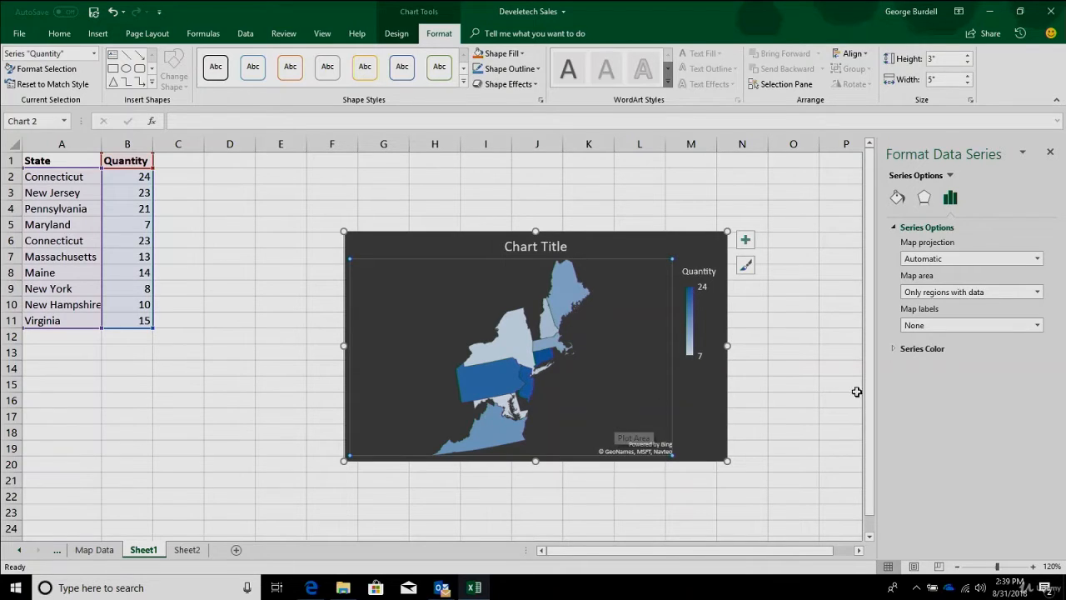
left_click(1037, 292)
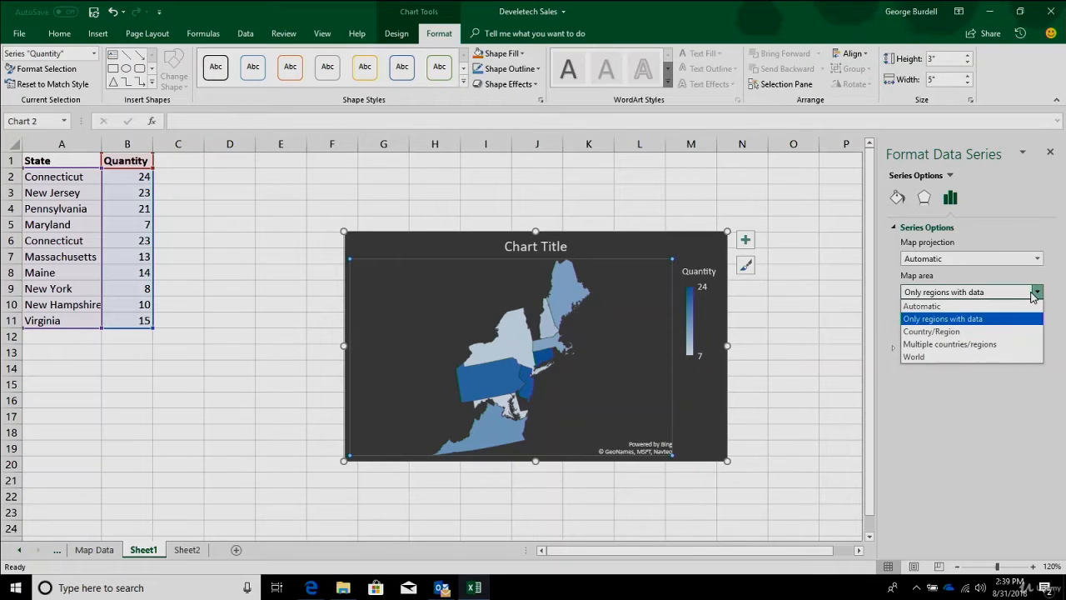
left_click(1004, 332)
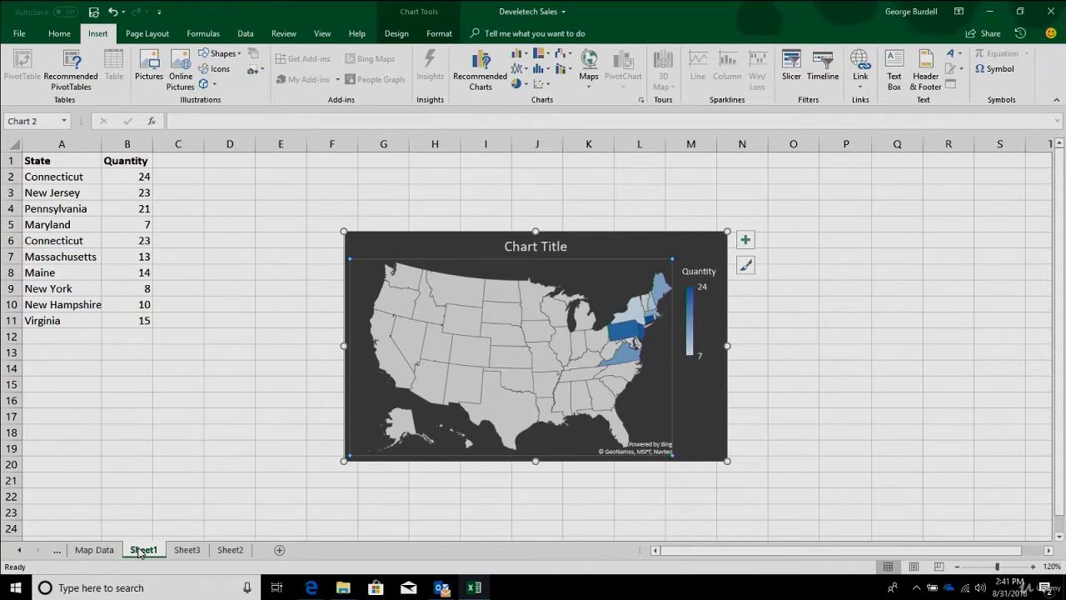
- Add a new worksheet and insert the photocopier icon from the Technology and electronics category
left_click(281, 550)
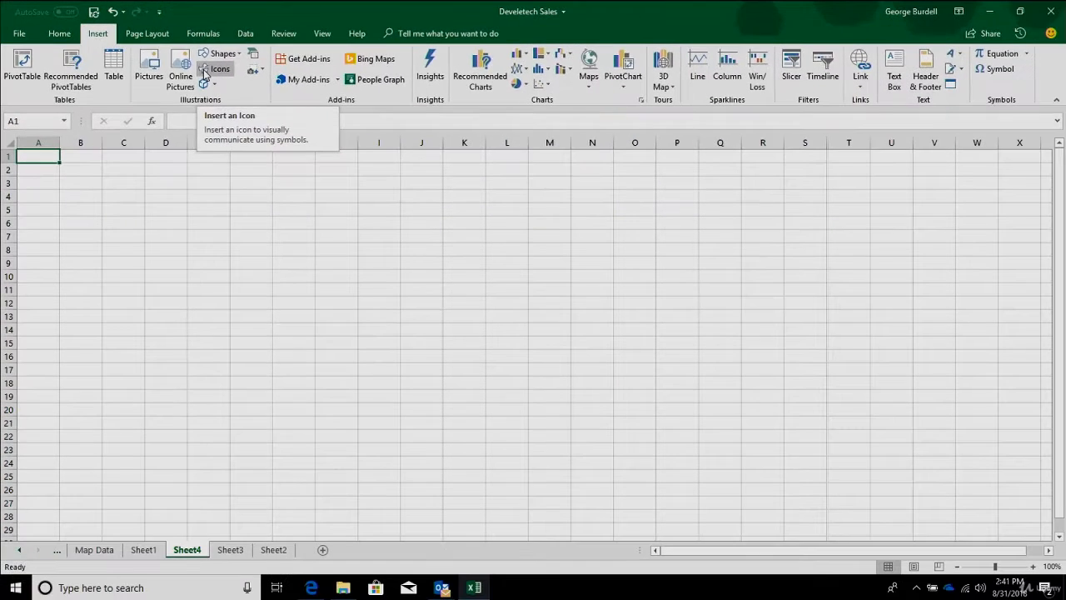
left_click(213, 71)
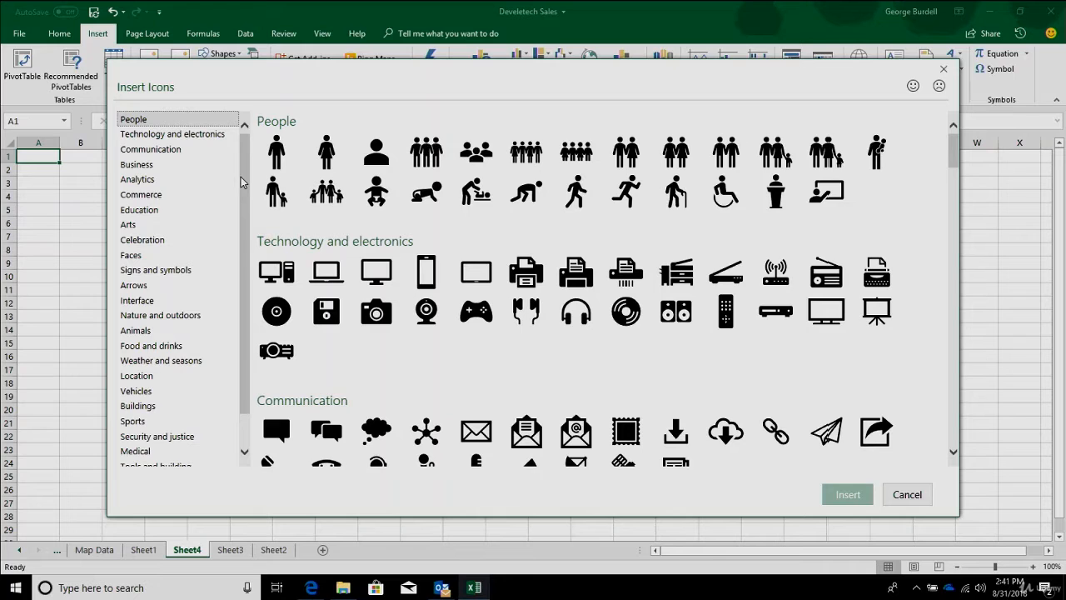
left_click(682, 277)
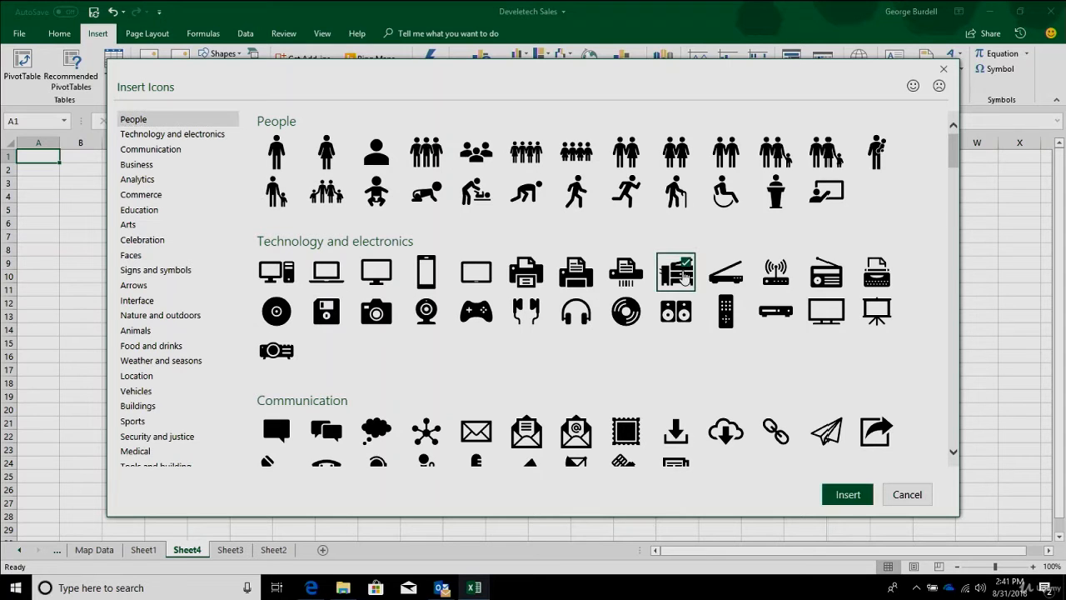
left_click(848, 495)
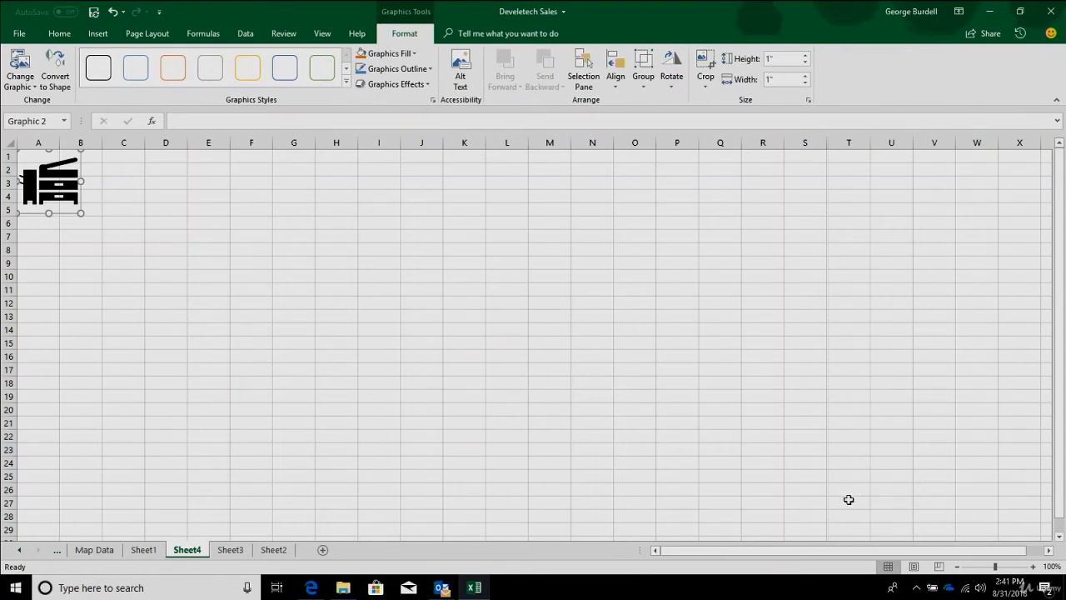
- Move the photocopier icon to around columns H to K and enlarge it to about 1.88 inches square
left_click_drag(55, 193, 372, 294)
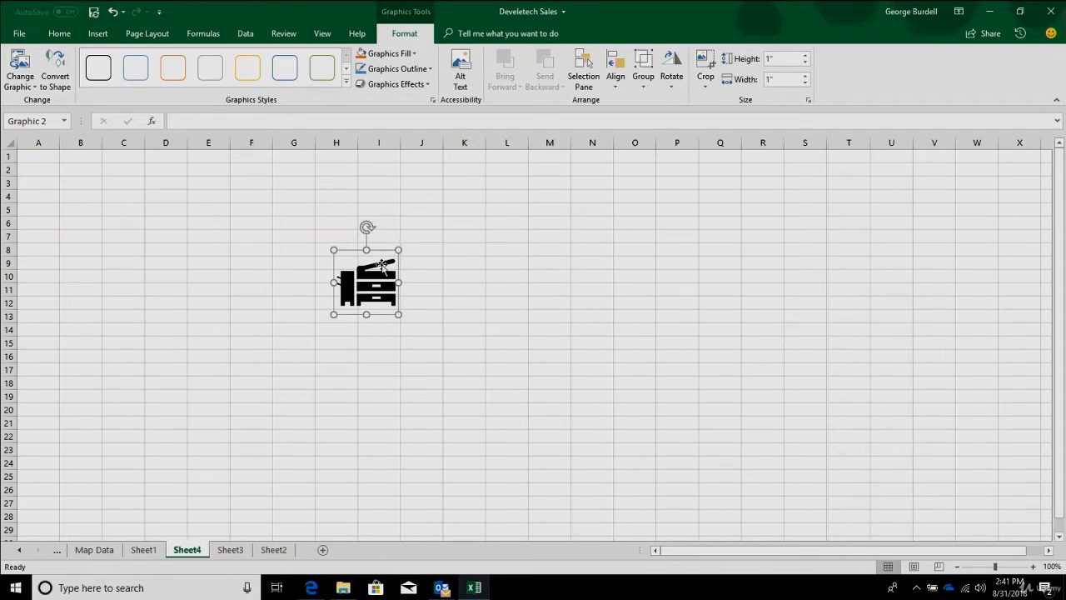
left_click_drag(399, 250, 451, 230)
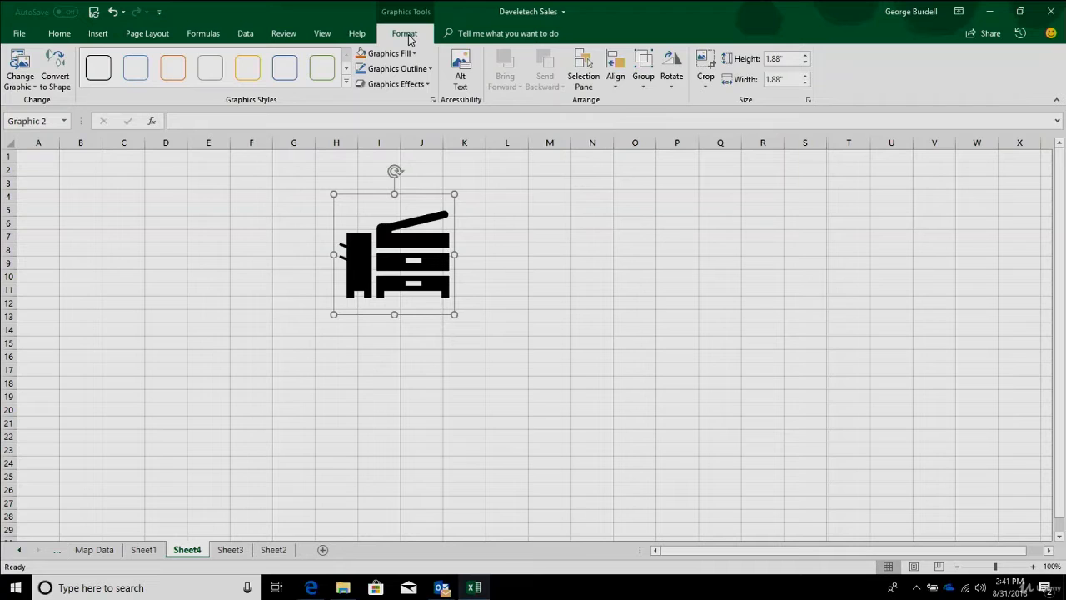
- Preview fill colours on the photocopier icon and give it a grey theme-colour outline
left_click(414, 54)
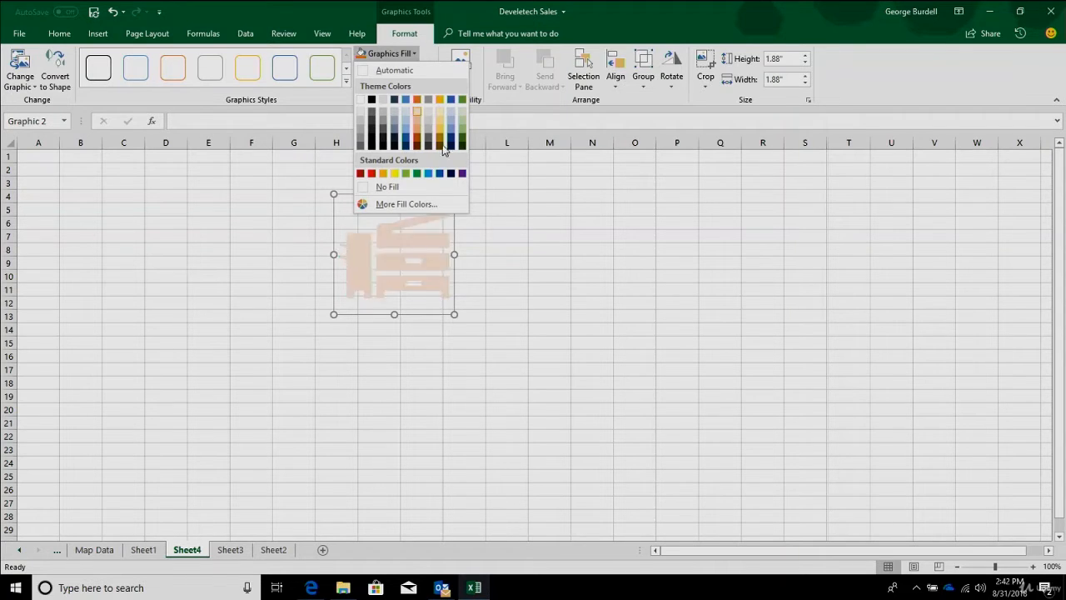
left_click(567, 201)
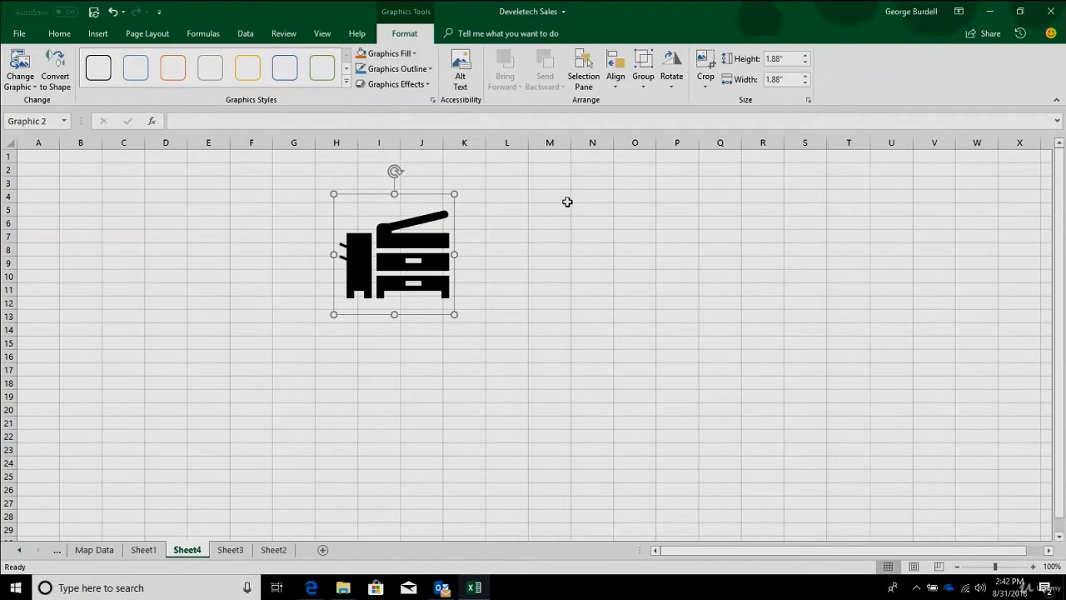
left_click(422, 71)
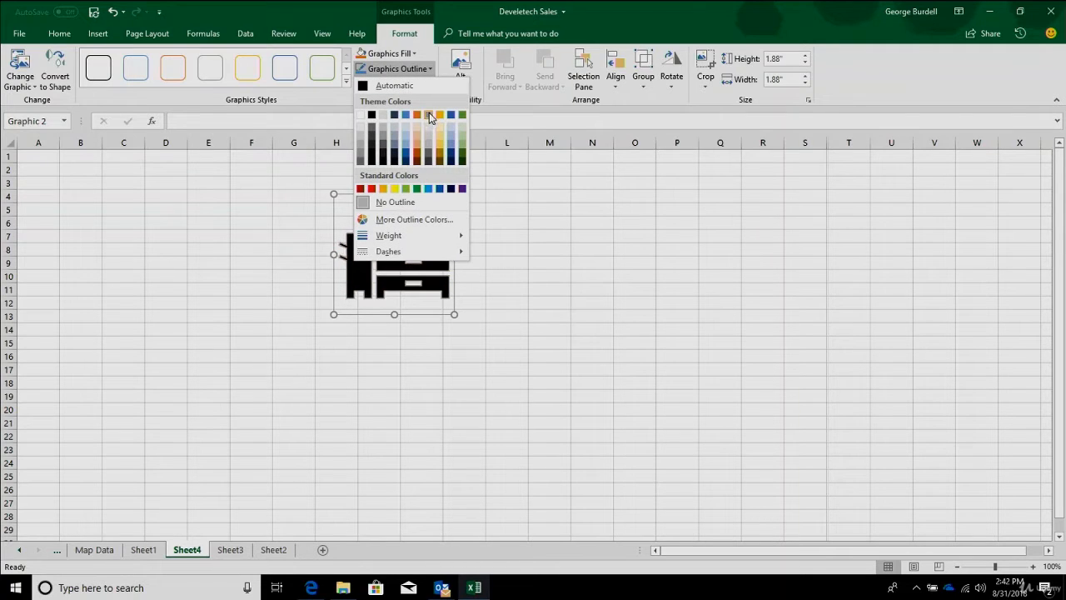
left_click(430, 118)
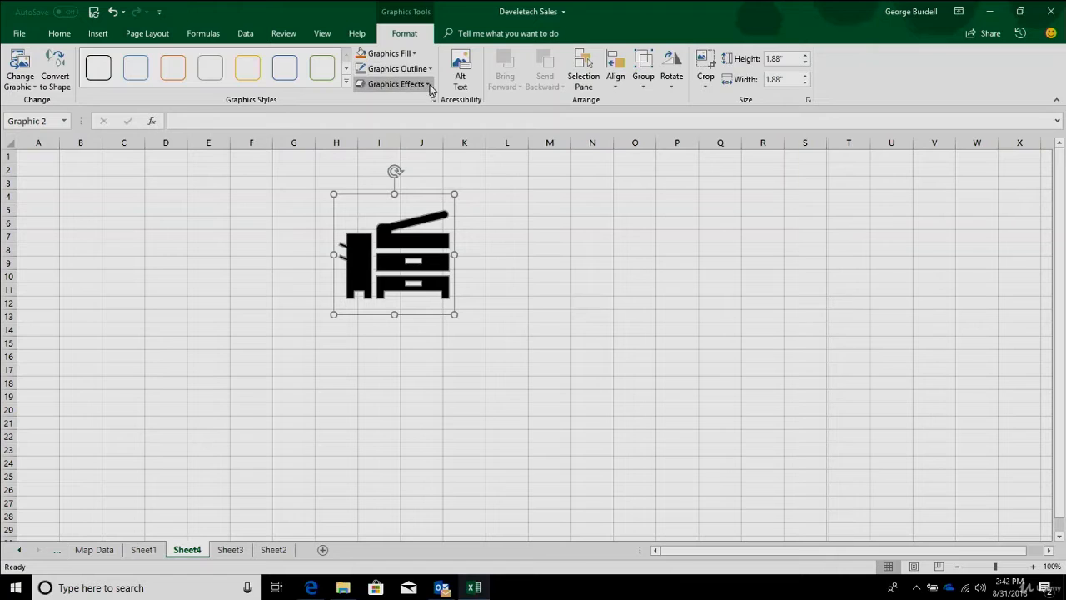
- Apply a preset graphics effect to the photocopier icon and convert the icon to a Microsoft Office drawing object
left_click(429, 85)
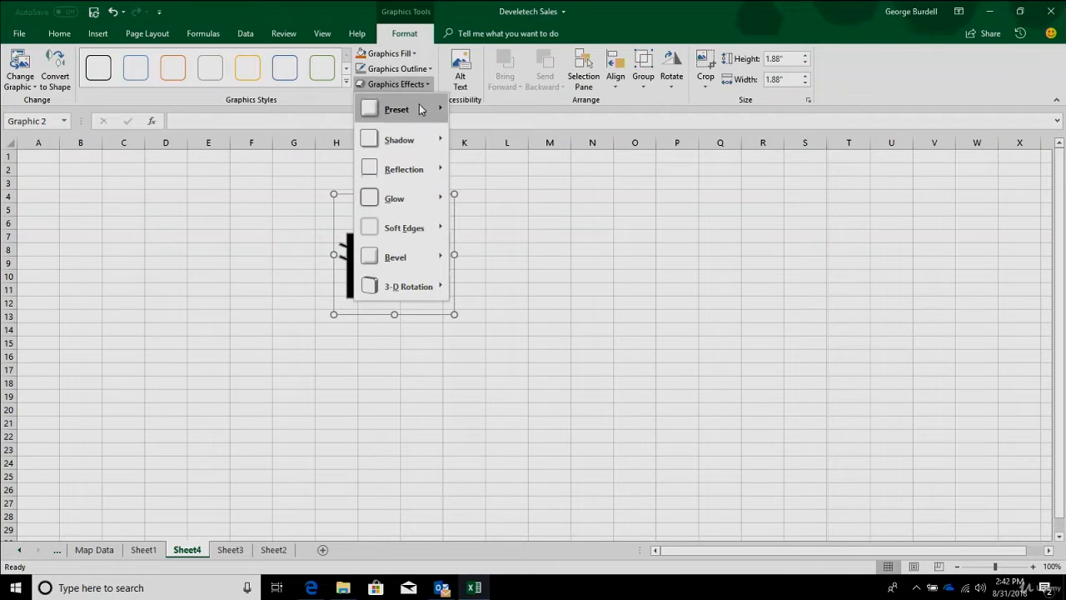
mouse_move(419, 109)
left_click(476, 178)
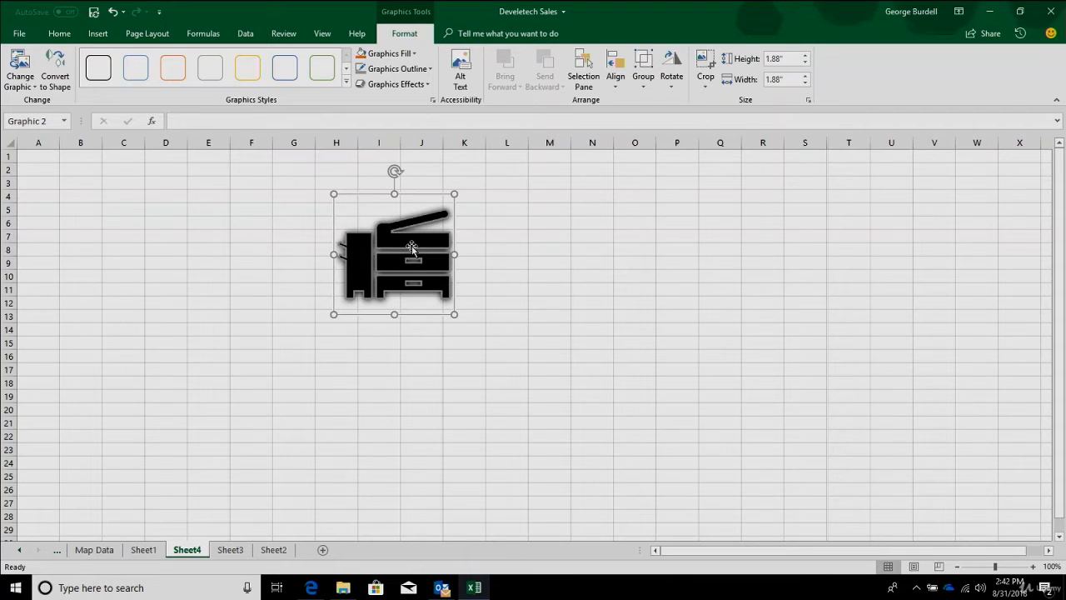
left_click(52, 64)
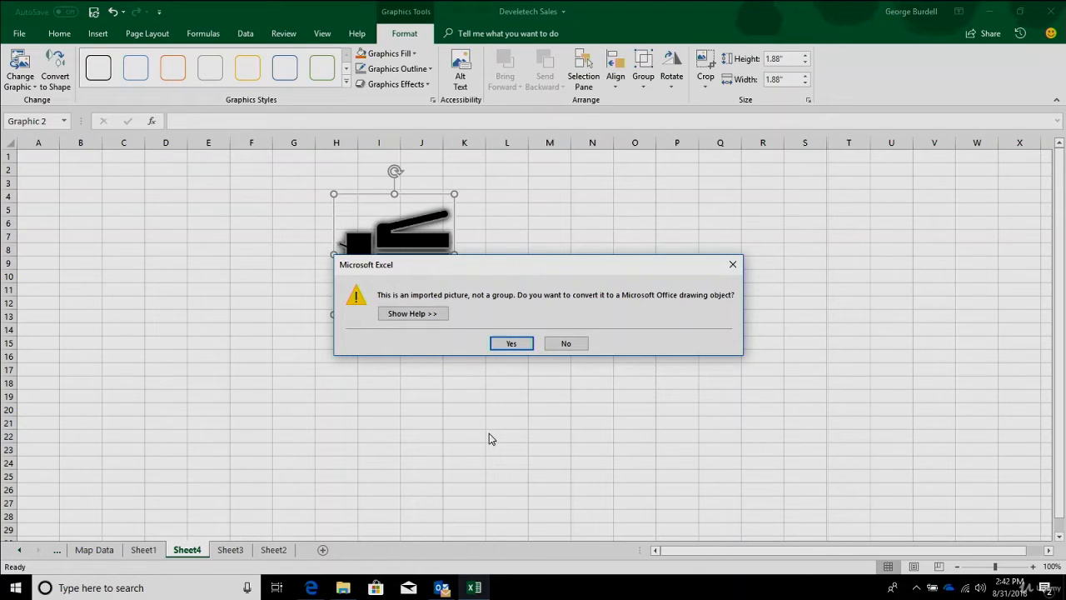
left_click(511, 343)
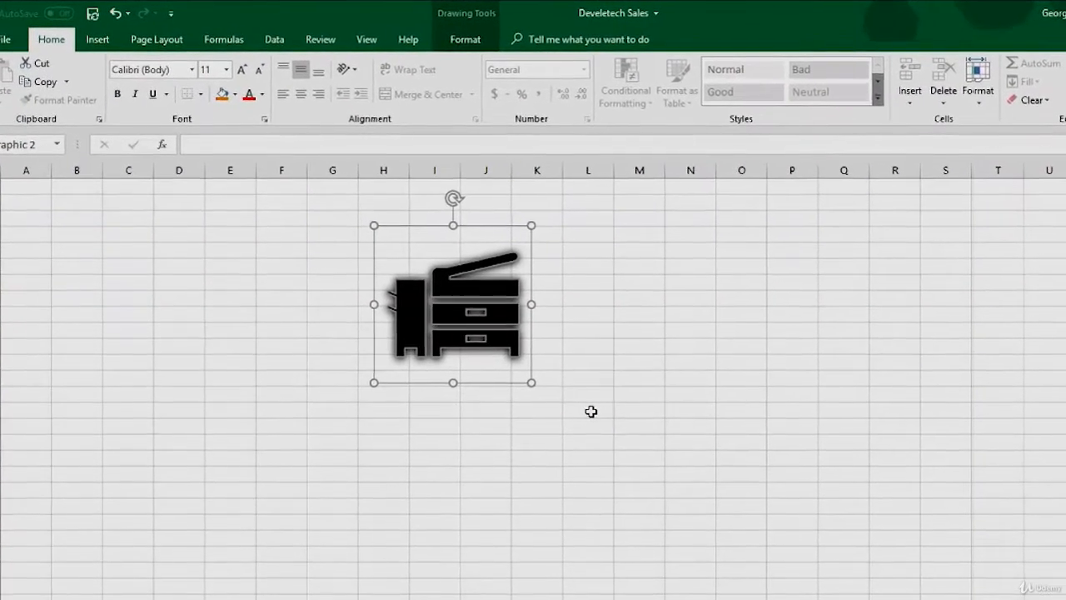
- Fill only the upper drawer of the converted photocopier graphic with the orange theme colour
left_click(476, 44)
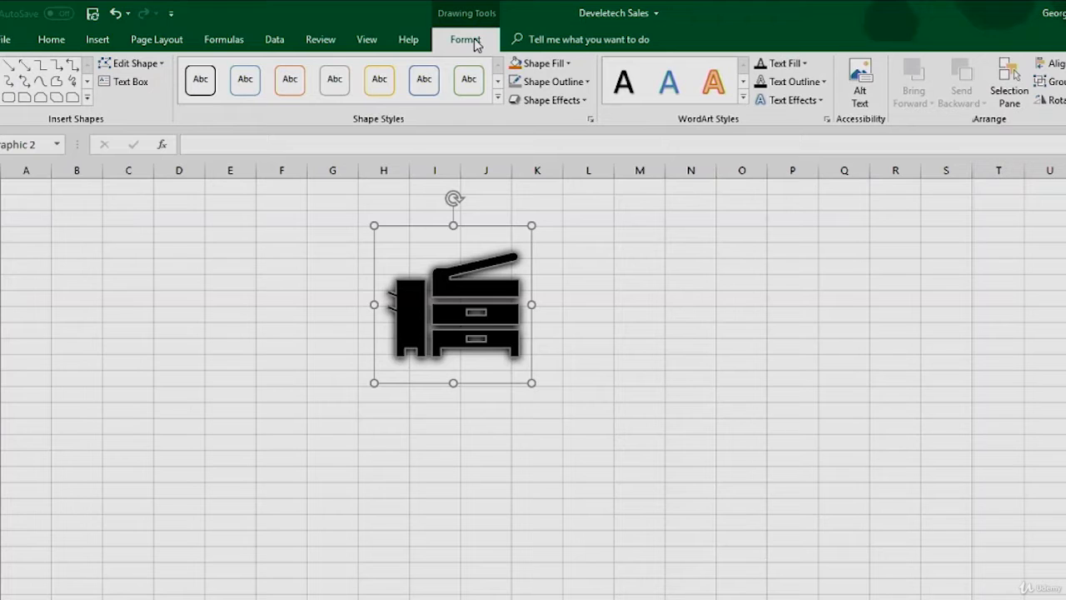
left_click(487, 318)
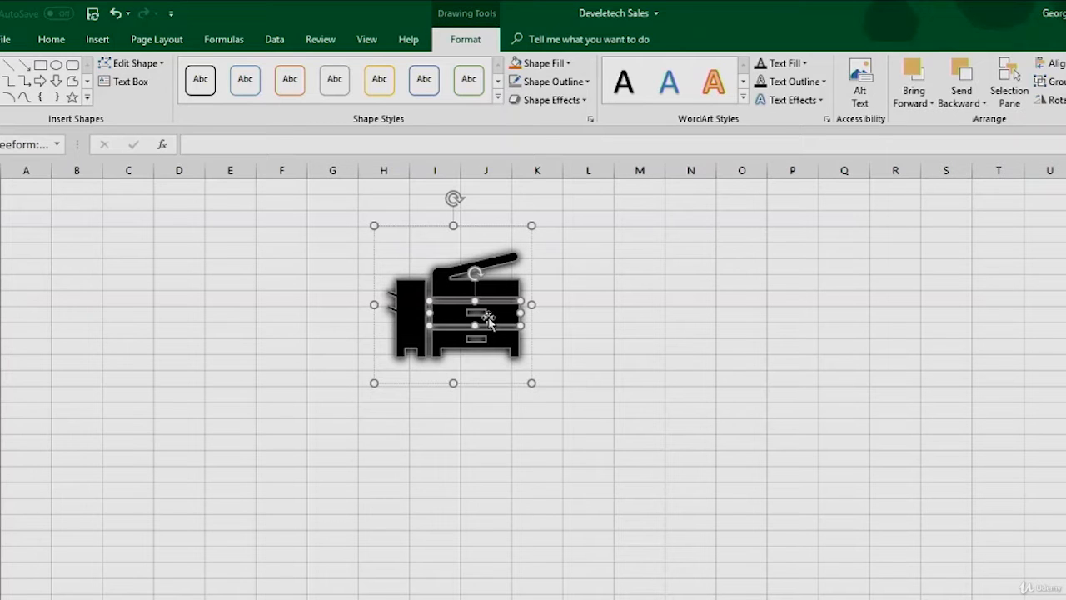
left_click(569, 65)
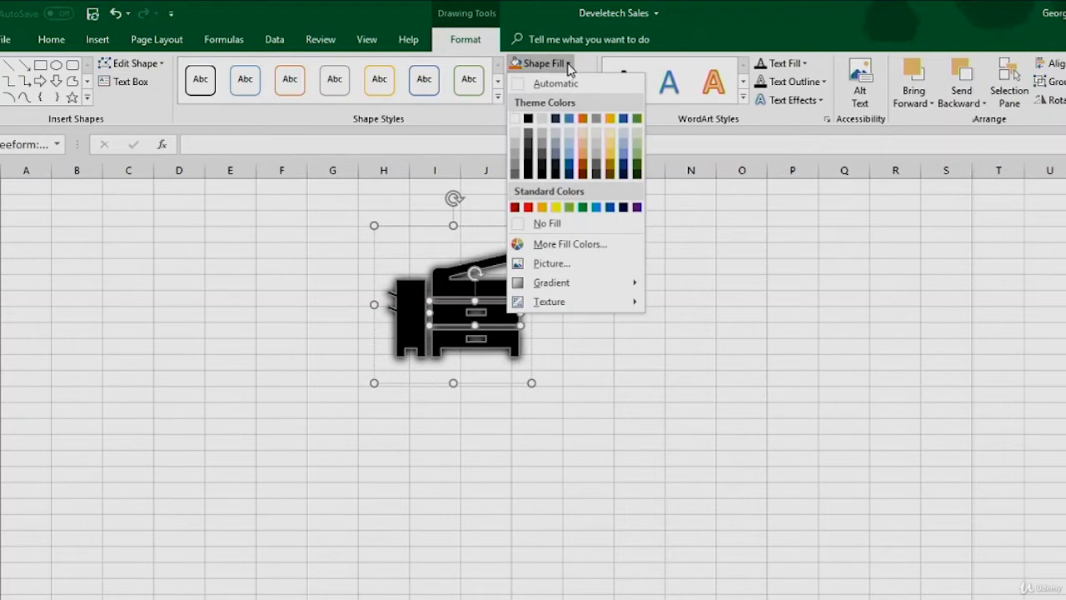
left_click(583, 118)
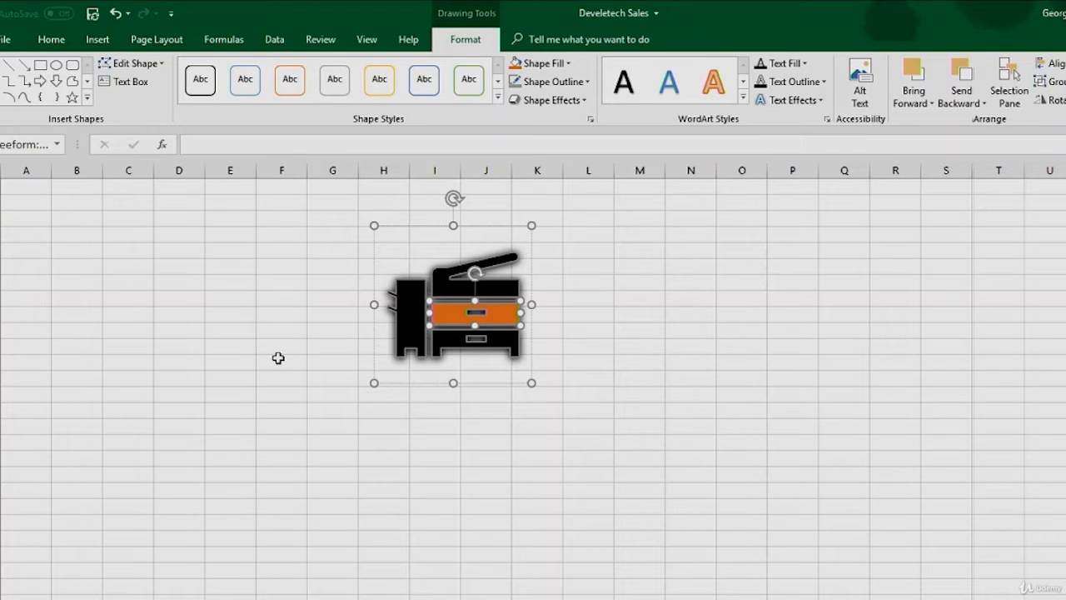
left_click(232, 395)
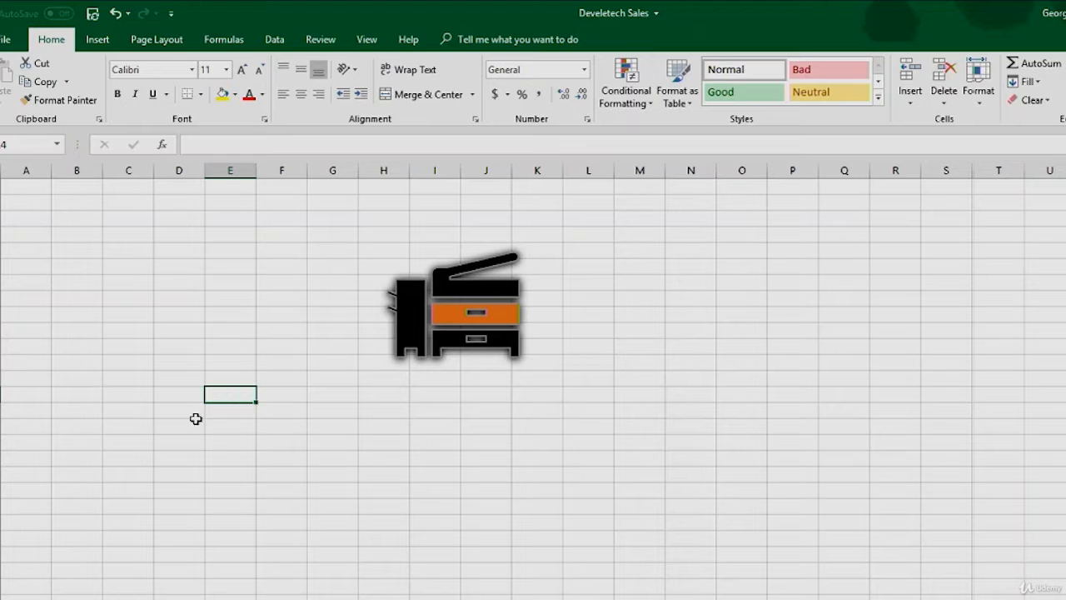
- Move the whole photocopier graphic to around columns A to D, rows 2 to 8
left_click(450, 327)
left_click_drag(450, 326, 97, 277)
left_click(434, 330)
- Insert the praying mantis 3D model from the Bugs category of the online 3D models
left_click(97, 39)
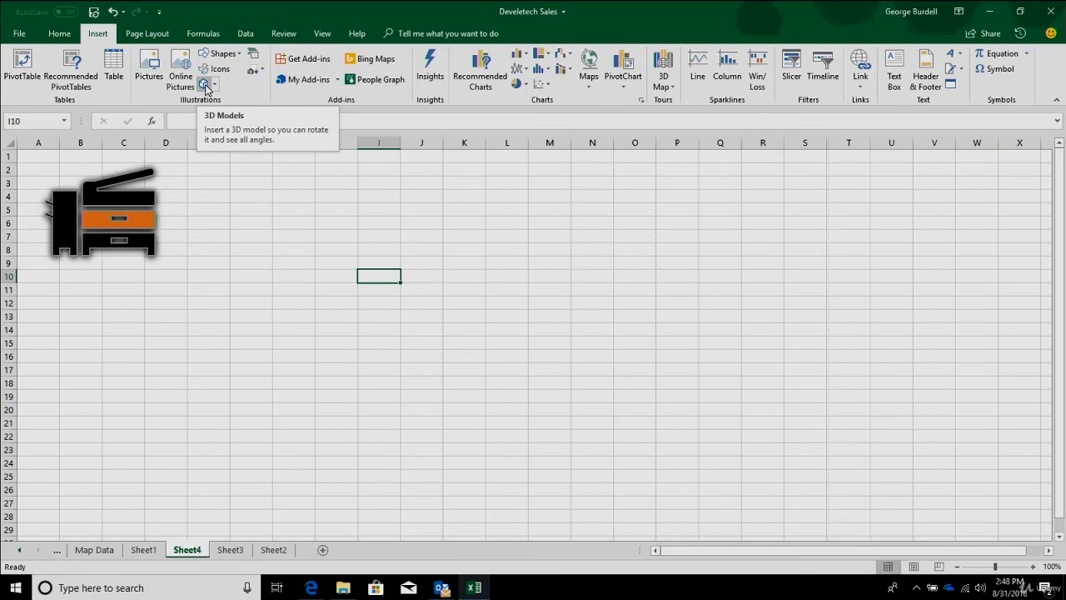
left_click(205, 87)
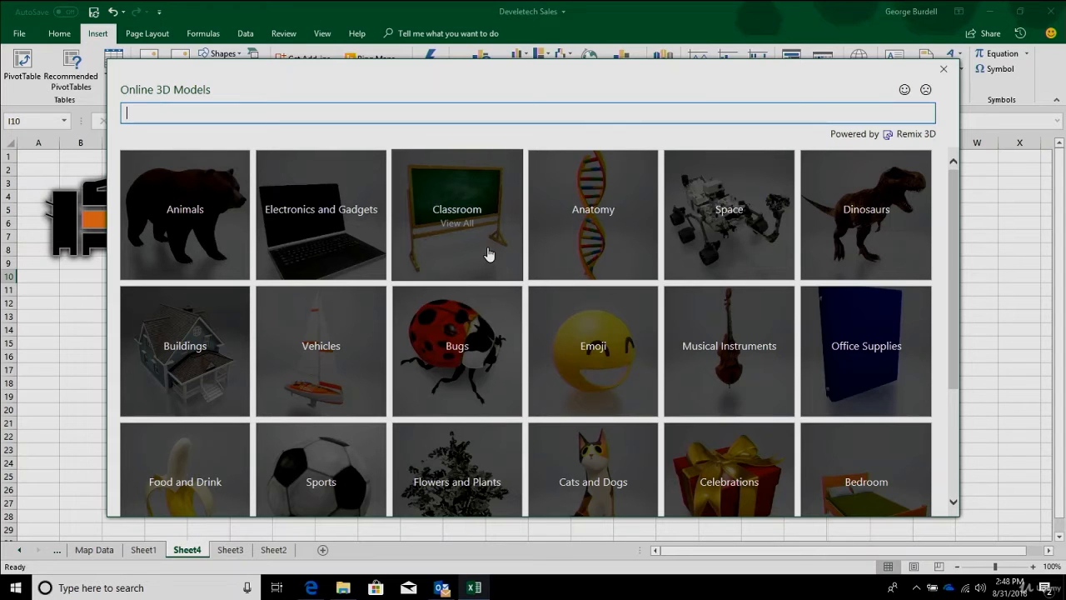
left_click(469, 358)
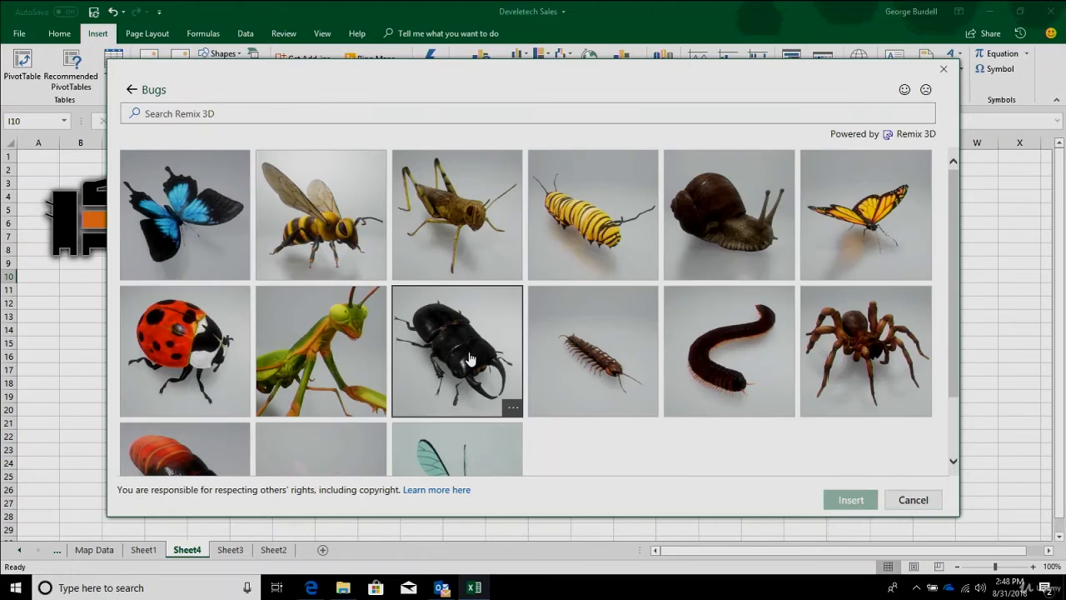
left_click(325, 373)
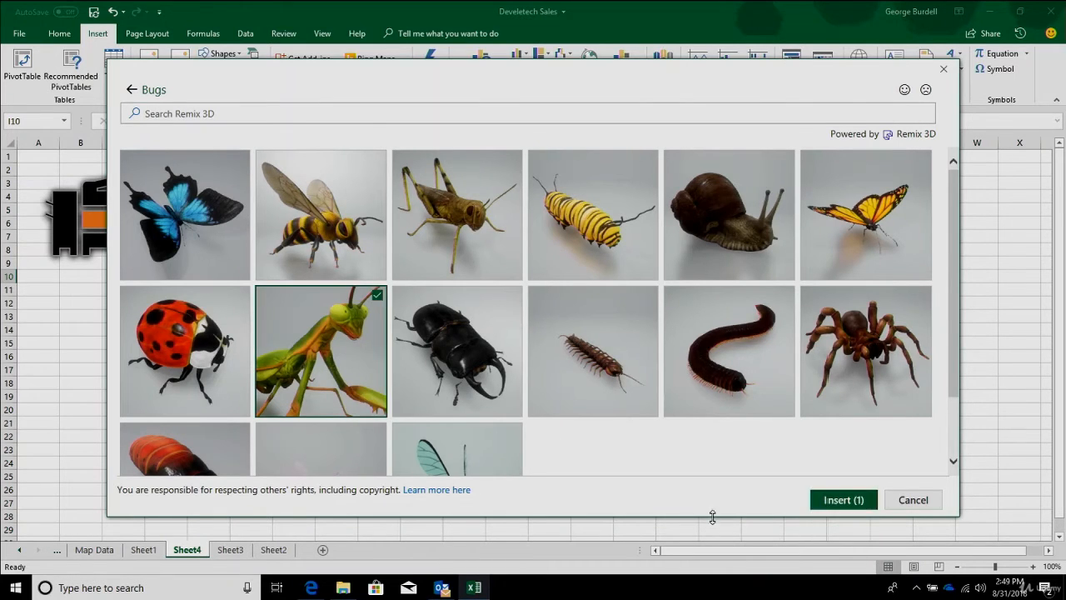
left_click(835, 499)
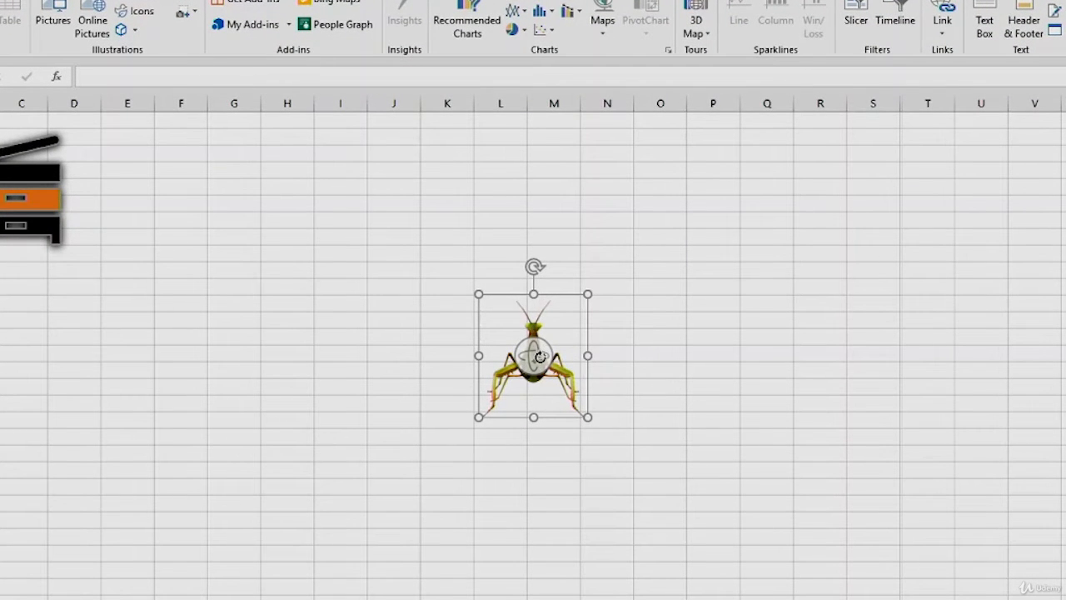
- Rotate the mantis model to a side-on angle and try the preset top and rear views on it
left_click_drag(540, 357, 634, 363)
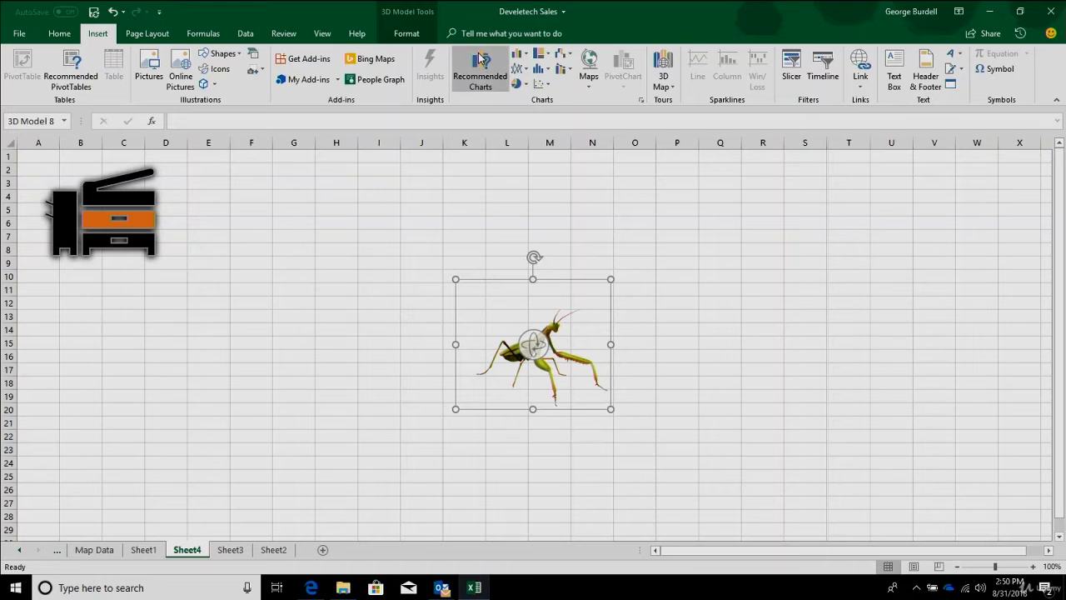
left_click(416, 35)
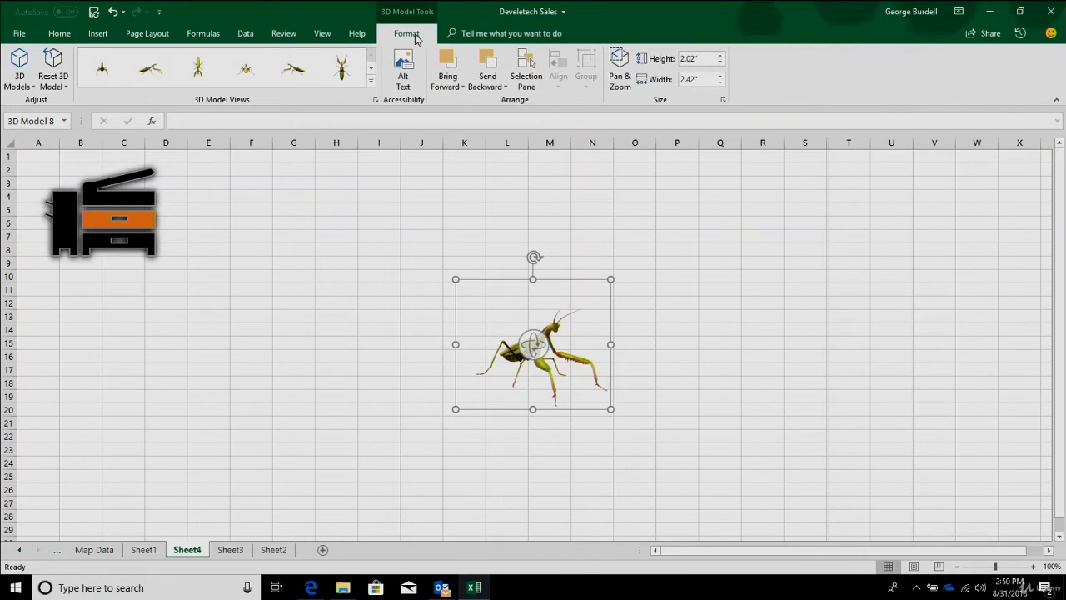
left_click(339, 72)
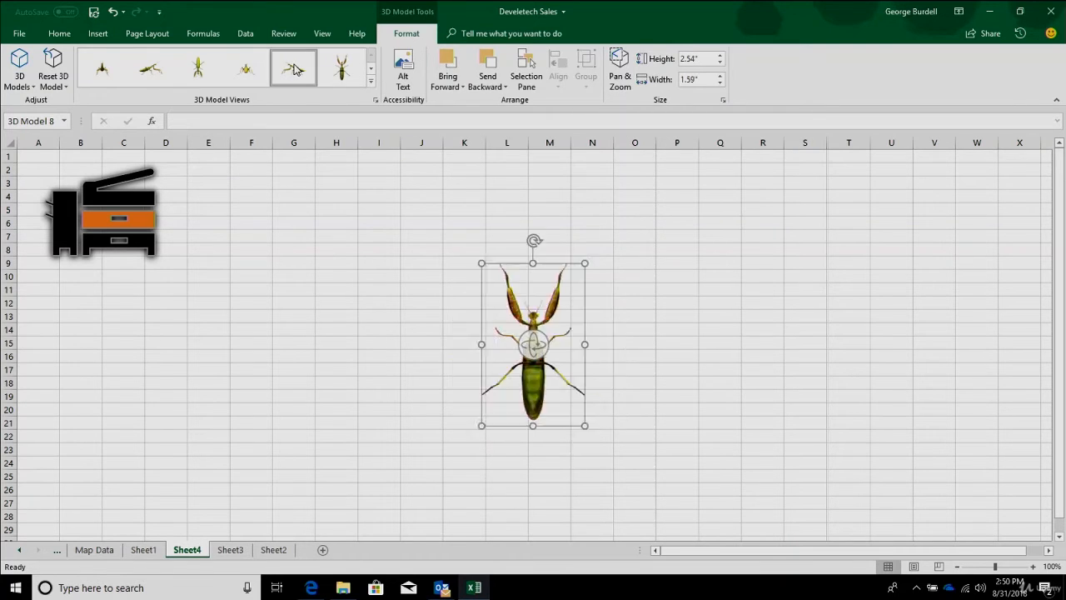
left_click(242, 76)
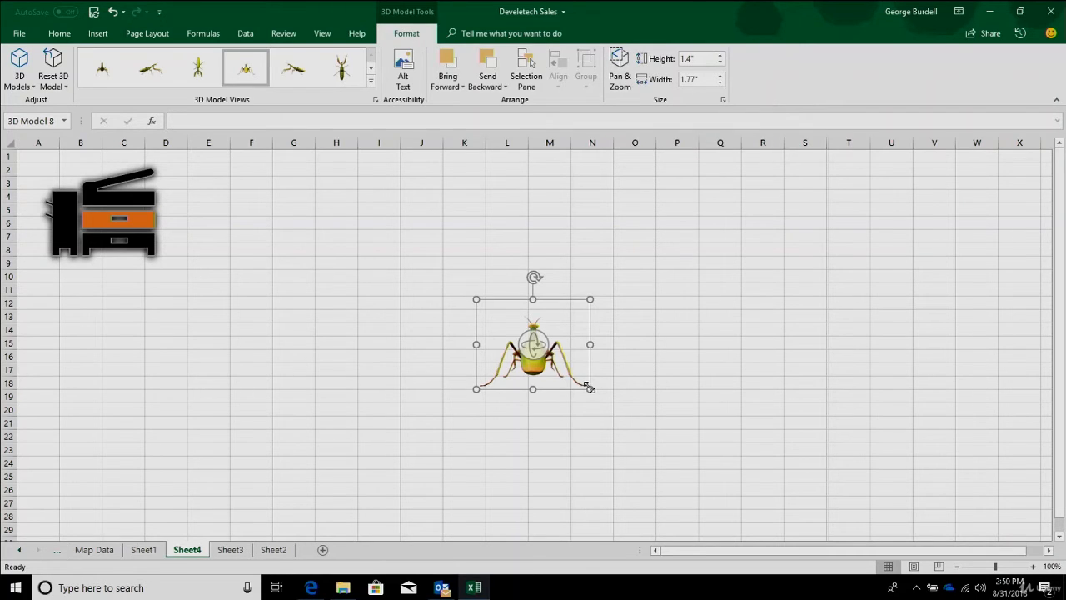
- Enlarge the mantis model in the rear view to about 5.67 inches high by 7.19 inches wide
left_click_drag(589, 387, 755, 520)
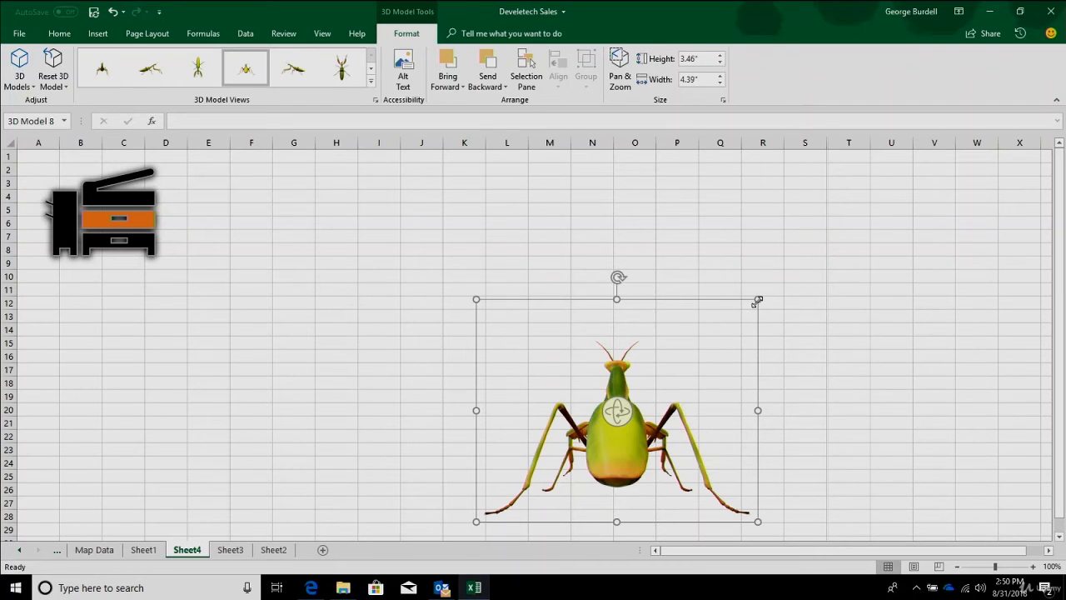
left_click_drag(760, 297, 842, 244)
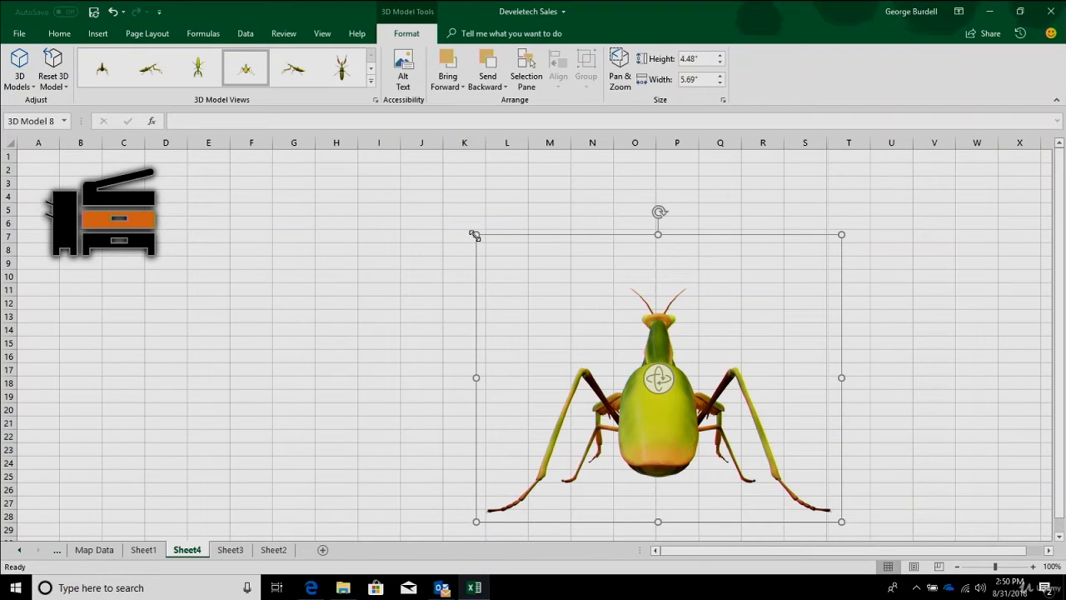
left_click_drag(475, 236, 459, 159)
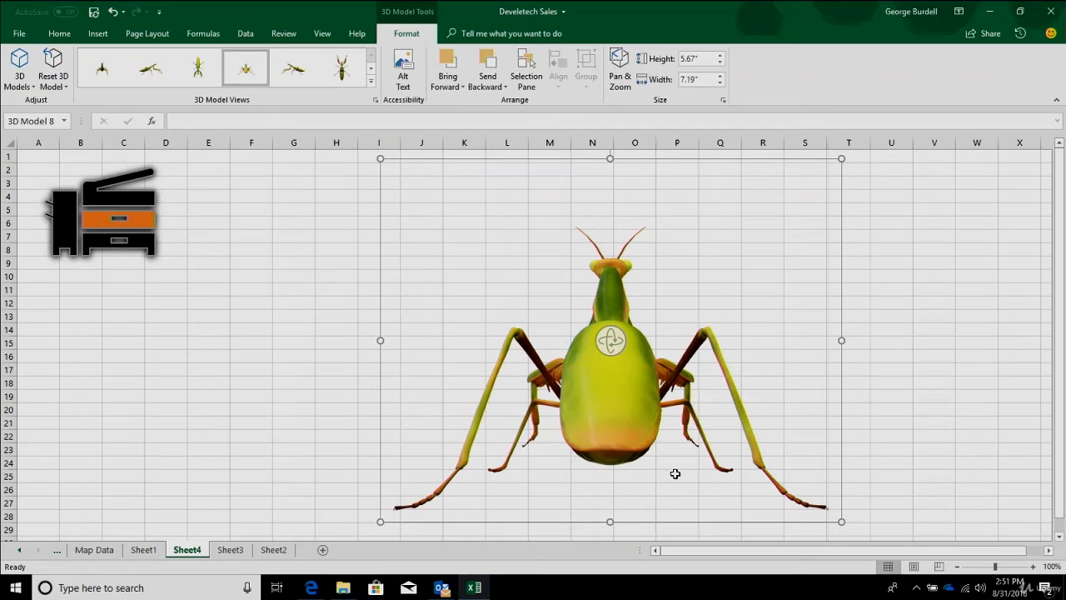
- Rotate the enlarged mantis to show its side, and reset the 3D model and its size
left_click_drag(610, 340, 506, 375)
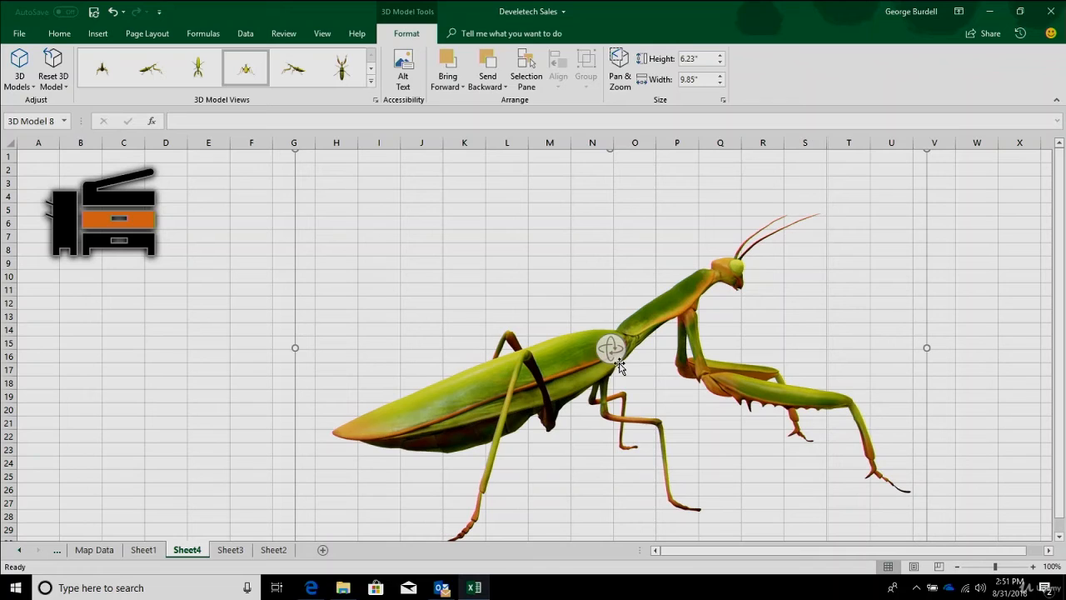
left_click(53, 87)
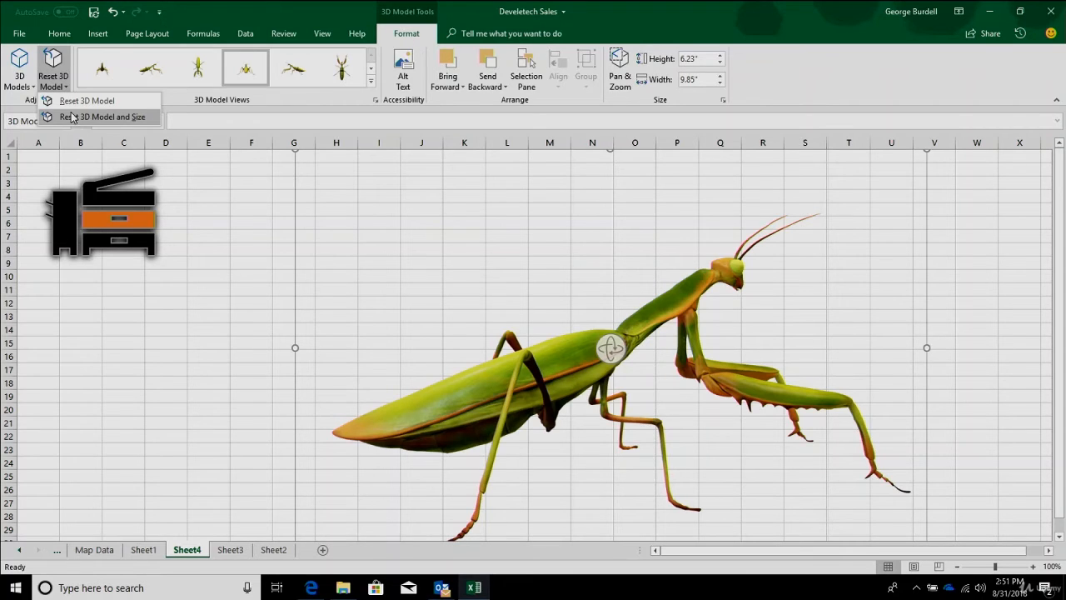
left_click(73, 117)
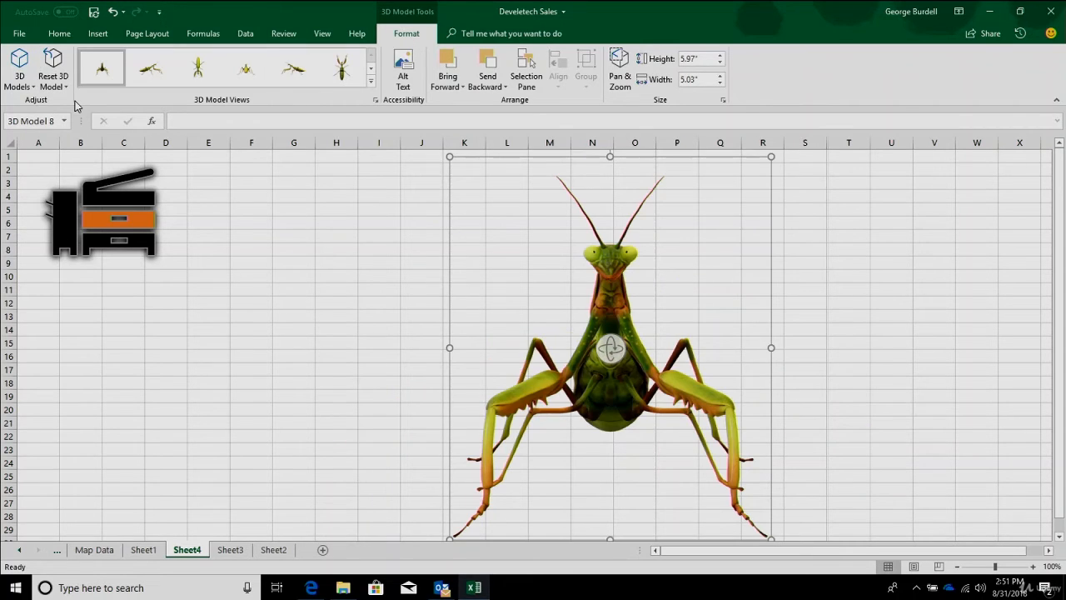
left_click(20, 79)
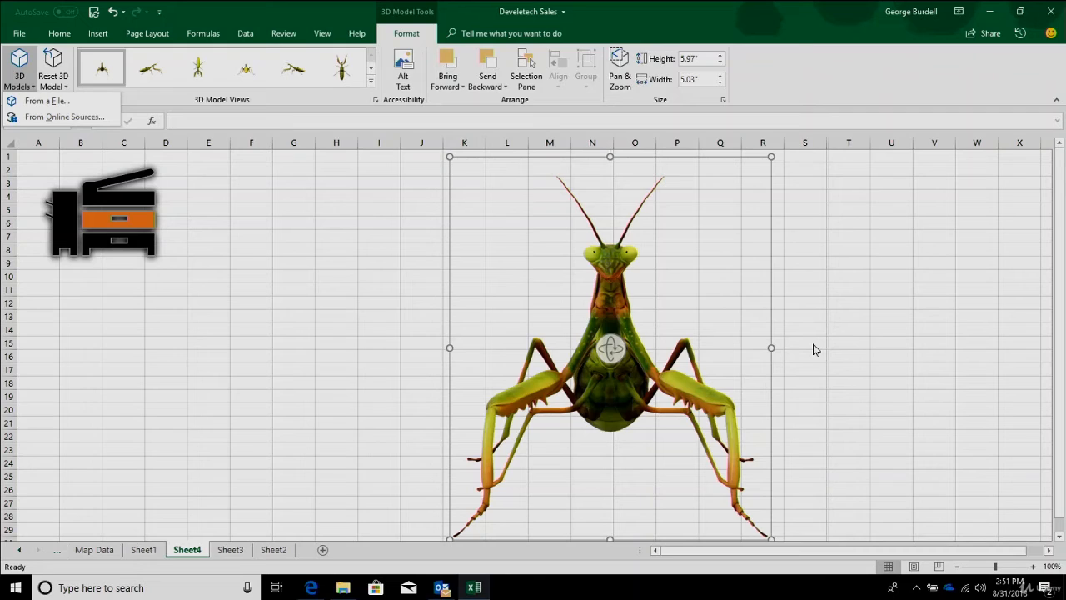
left_click(763, 161)
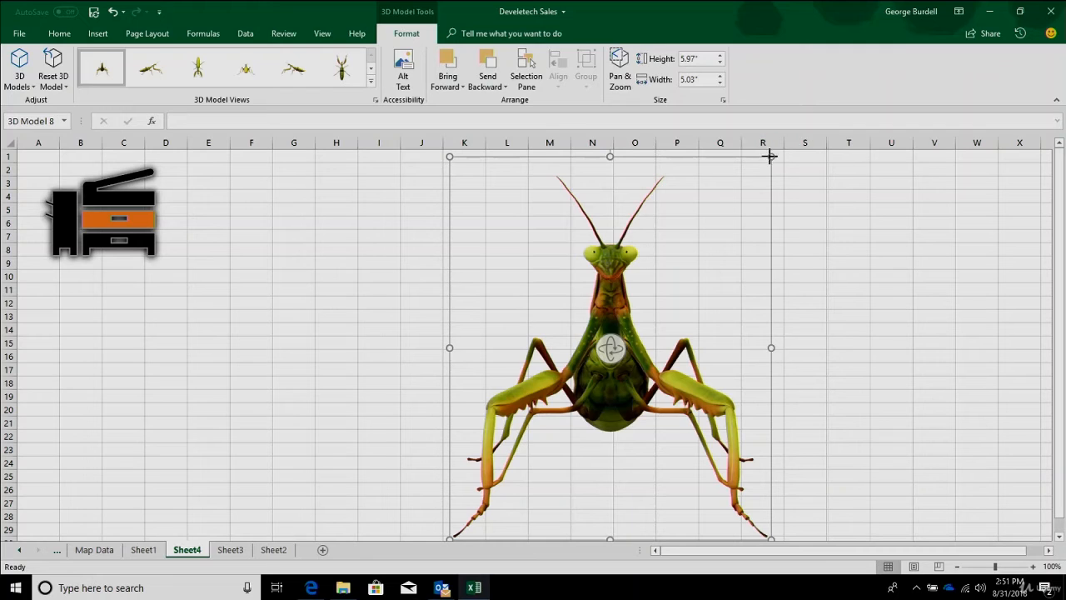
- Shrink the mantis model to about 2.53 by 2.13 inches and place it below the photocopier, around columns A to D
left_click_drag(770, 156, 585, 377)
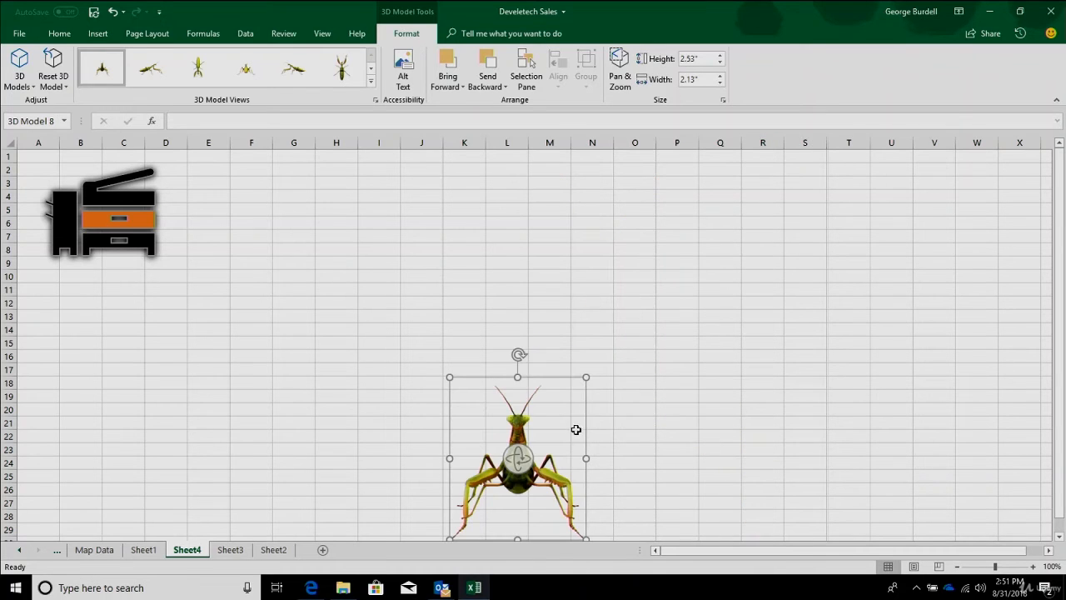
left_click_drag(562, 431, 224, 338)
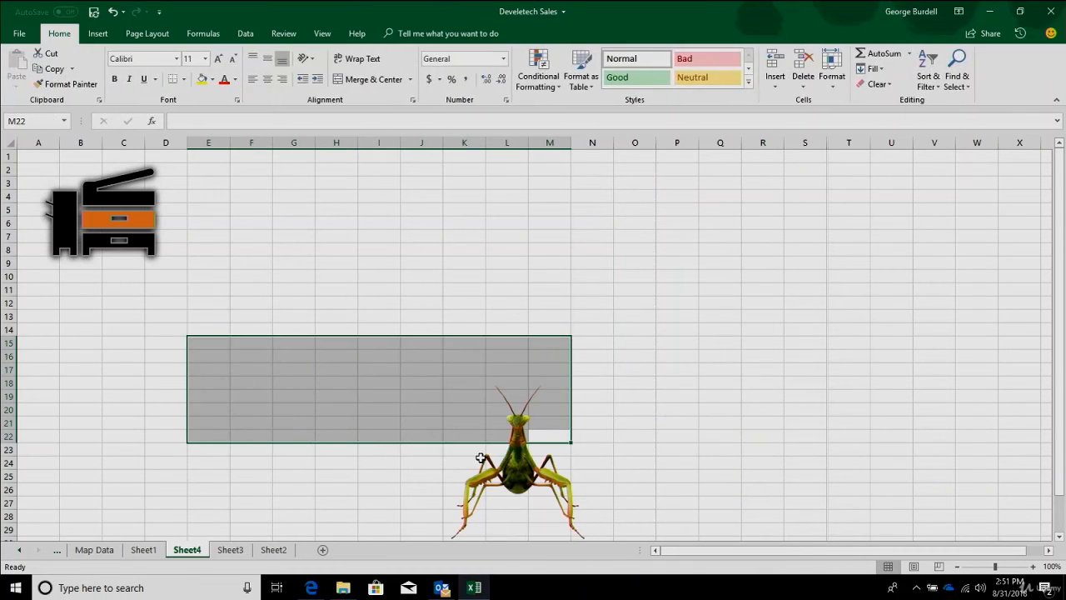
left_click(481, 458)
left_click(525, 458)
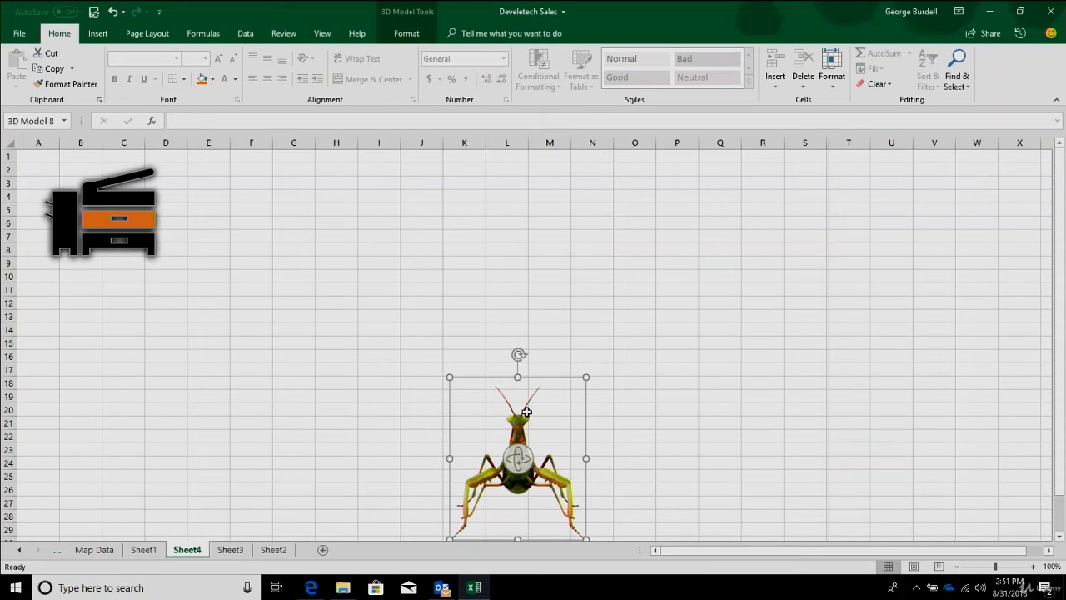
left_click_drag(524, 413, 85, 320)
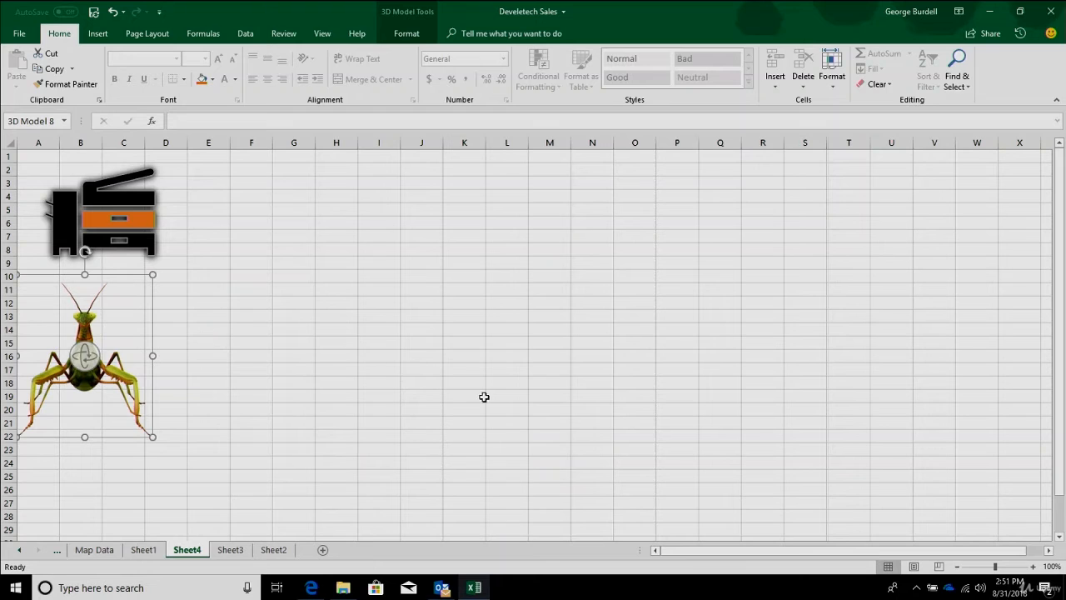
- Insert the Freesample PNG picture from the Excel 2019 folder at cell K17
left_click(471, 367)
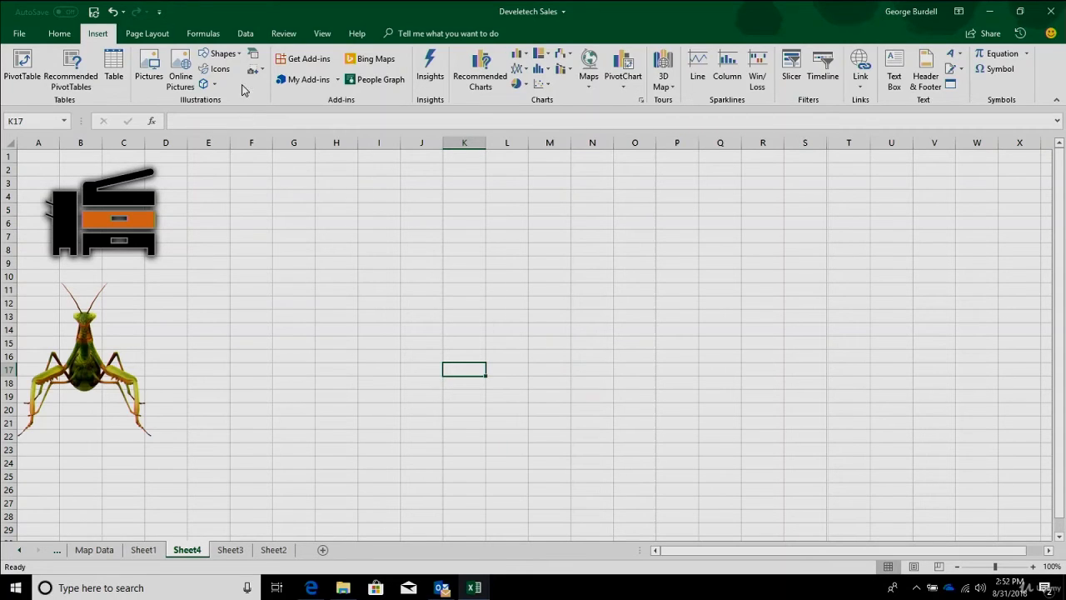
left_click(152, 64)
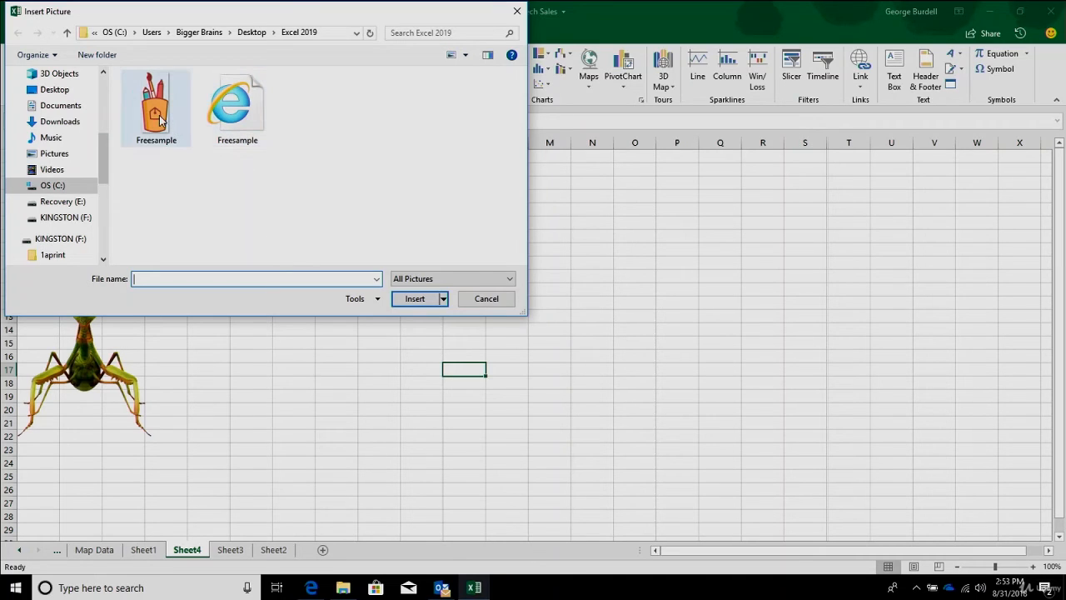
mouse_move(159, 117)
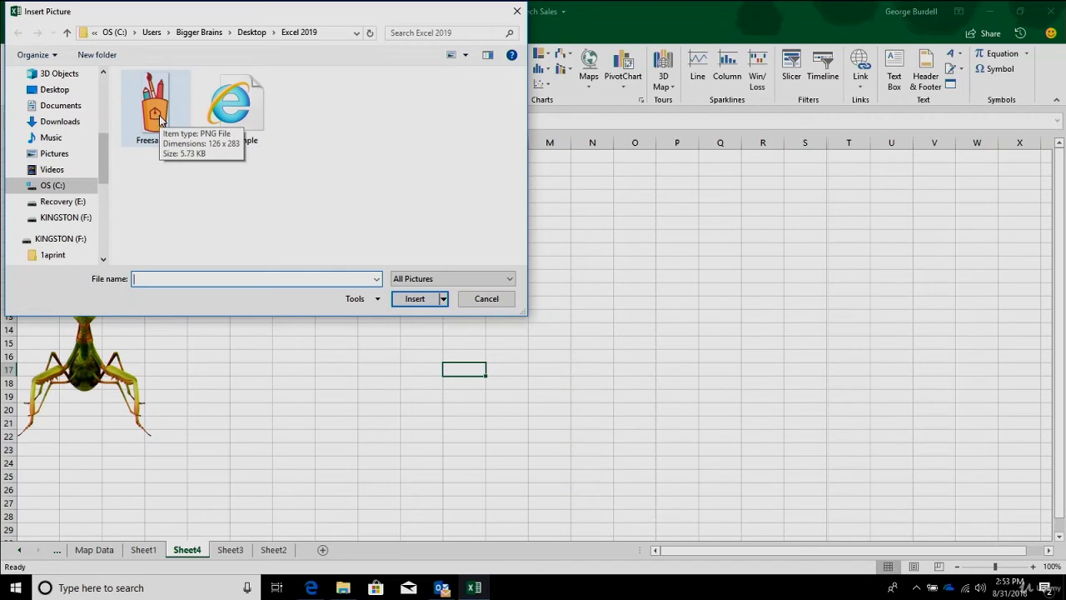
double_click(159, 115)
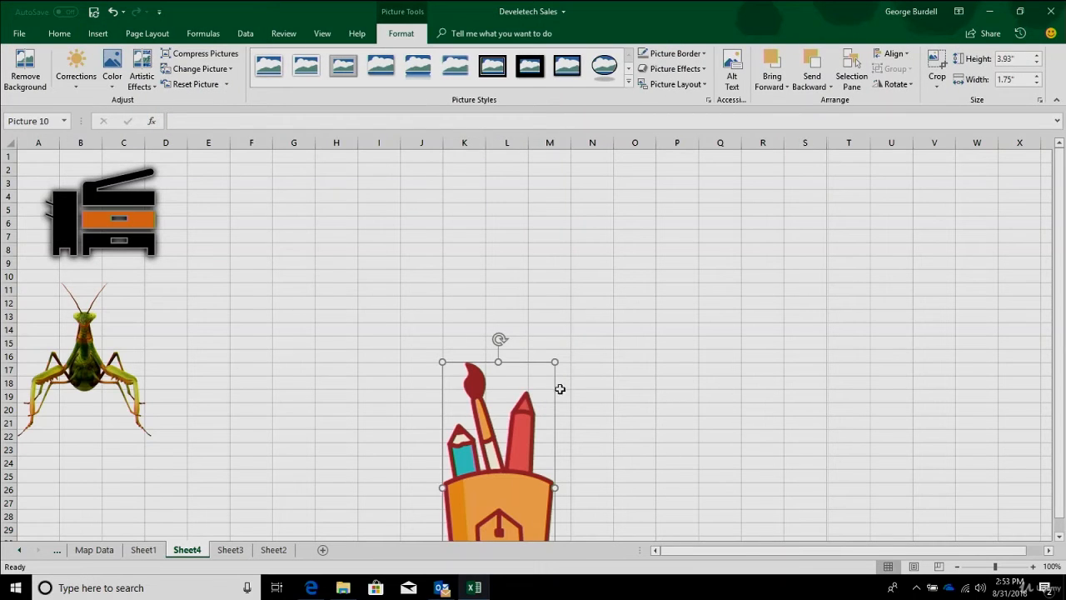
left_click(595, 394)
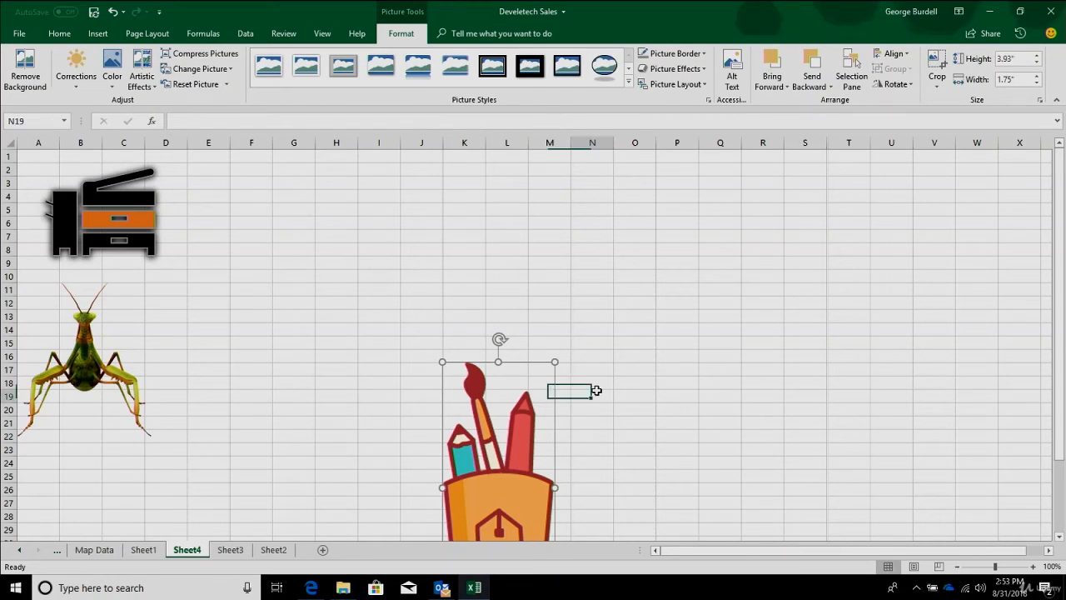
- Insert the browser-icon version of the Freesample picture from the Excel 2019 folder at cell N19
left_click(98, 33)
left_click(147, 69)
left_click(232, 116)
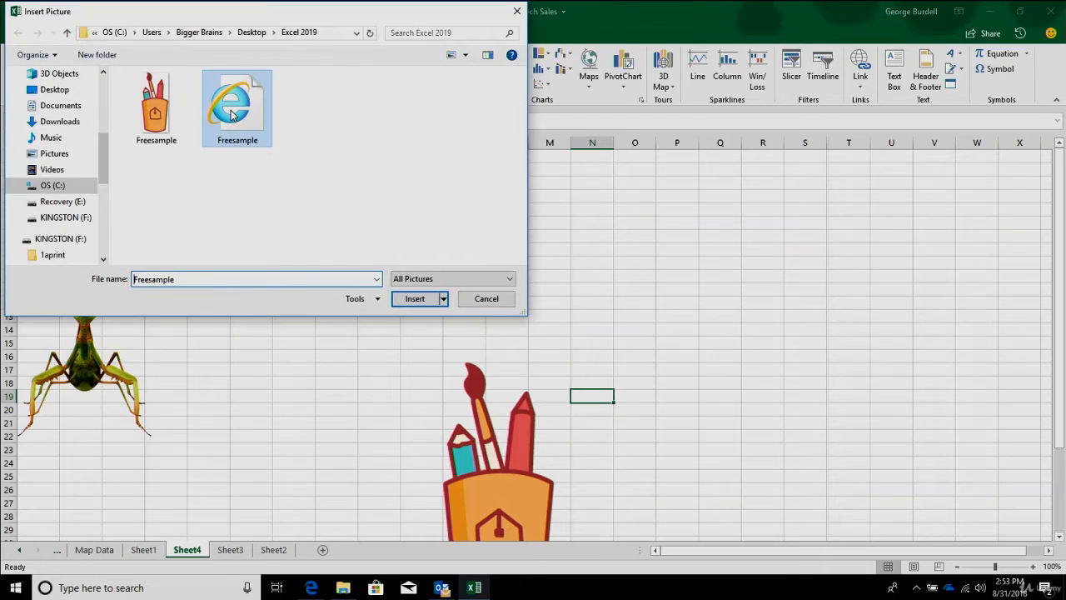
left_click(415, 298)
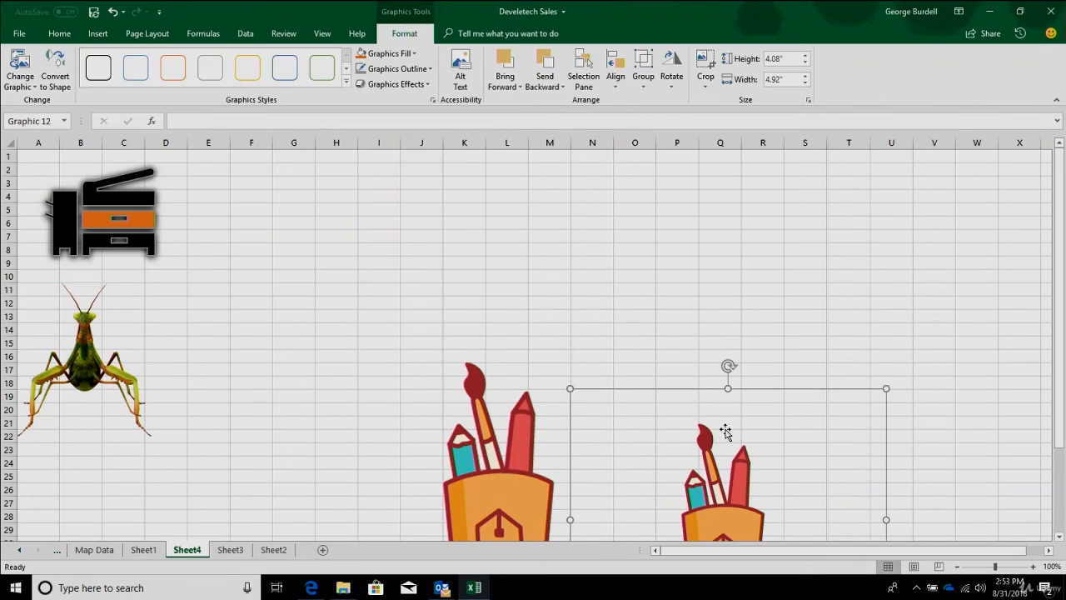
- Enlarge the PNG picture to span about columns F to J, and the inserted vector graphic to about 6.58 by 7.93 inches
scroll(934, 361, "down", 4)
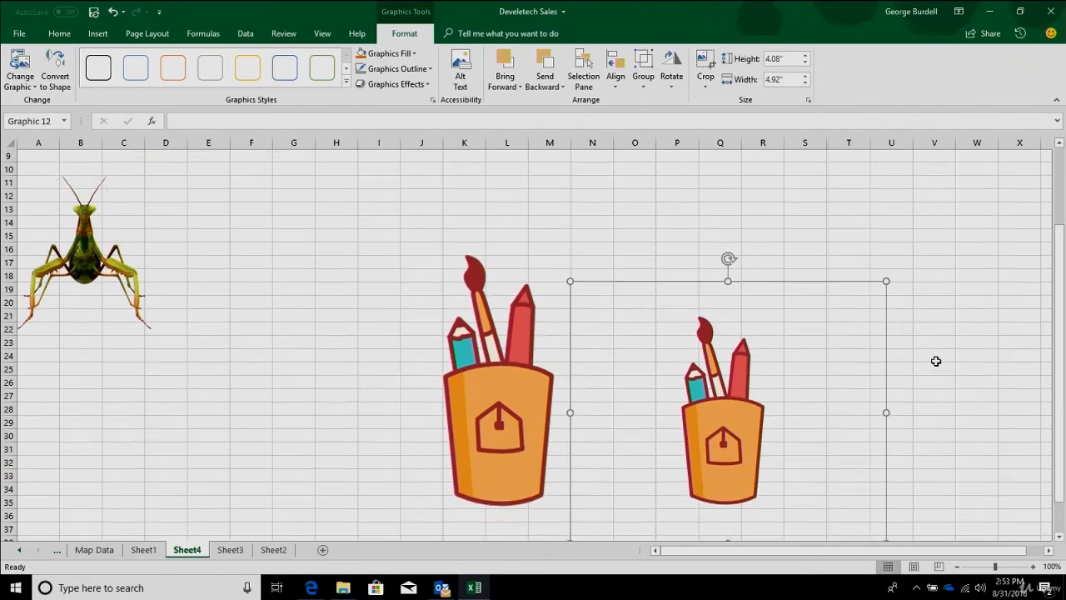
left_click_drag(500, 361, 408, 369)
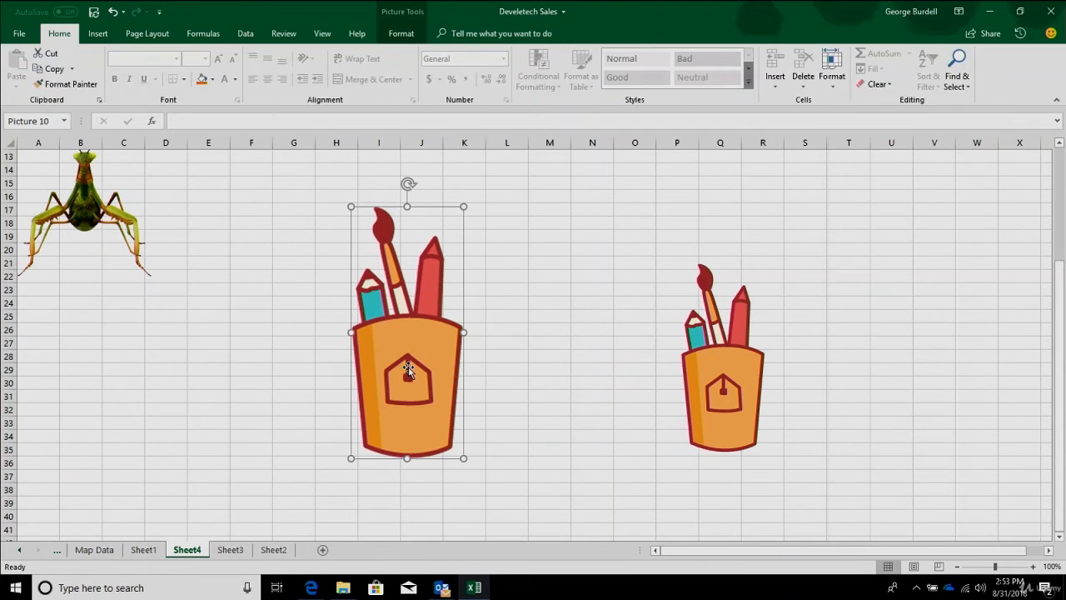
left_click_drag(351, 206, 239, 135)
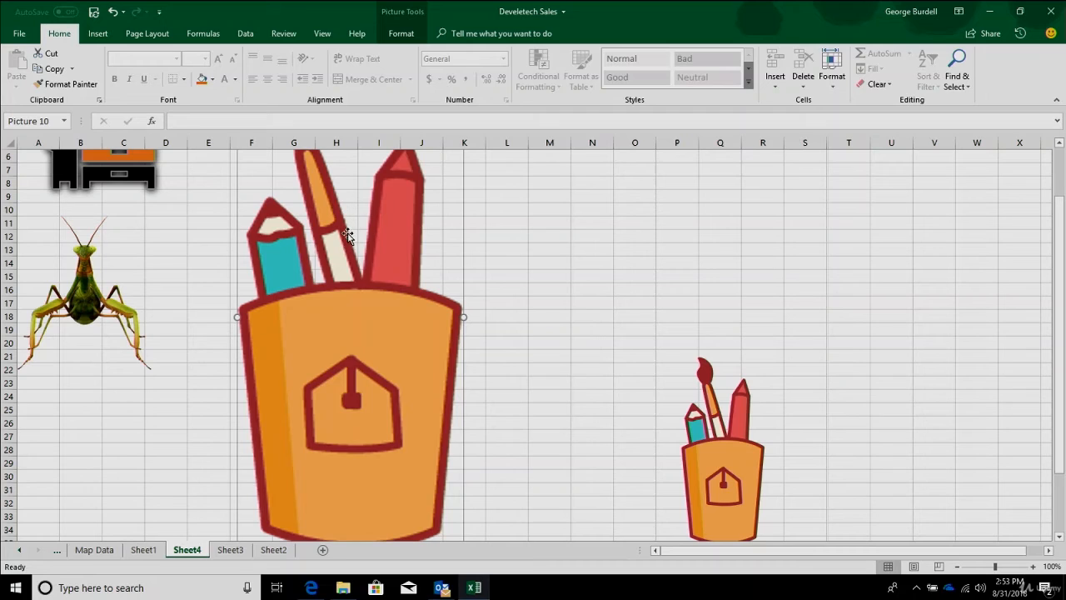
left_click(726, 450)
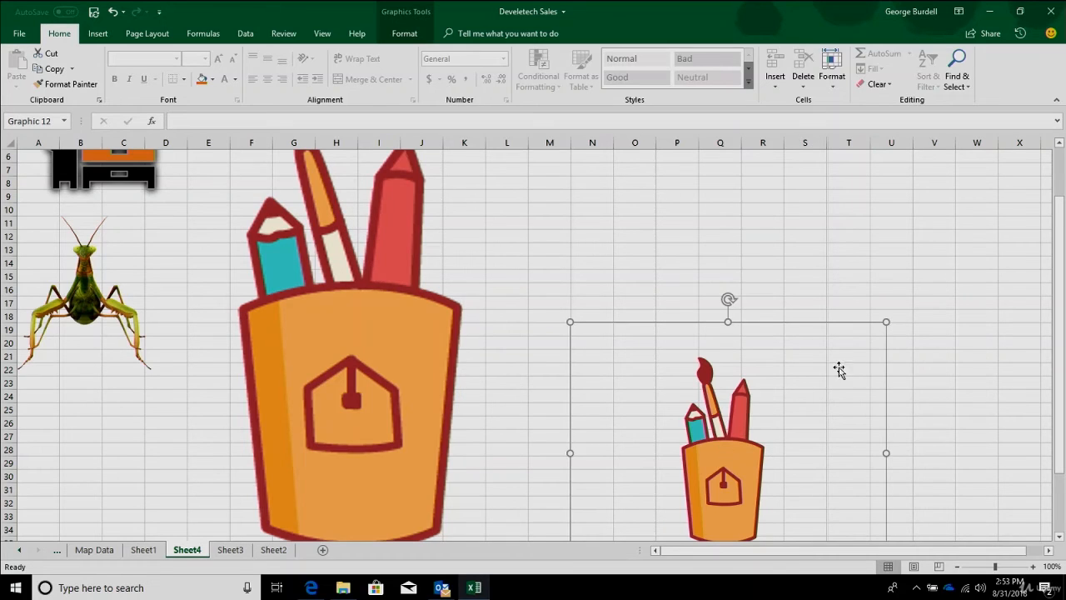
left_click_drag(887, 321, 1022, 162)
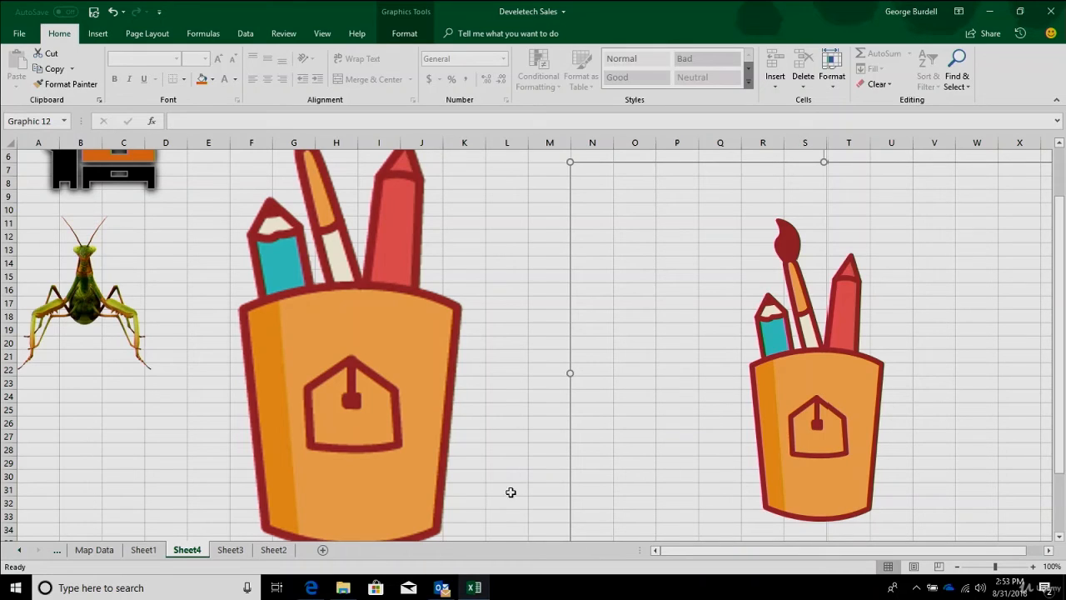
- Delete the enlarged PNG picture and fill the remaining vector graphic with the theme blue
left_click(445, 369)
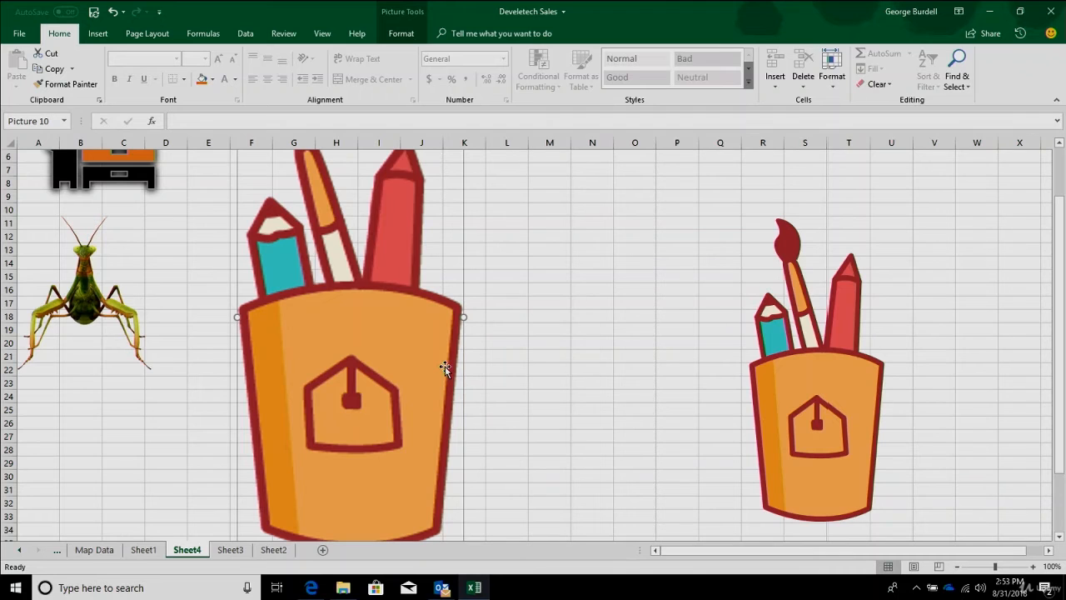
key("Delete")
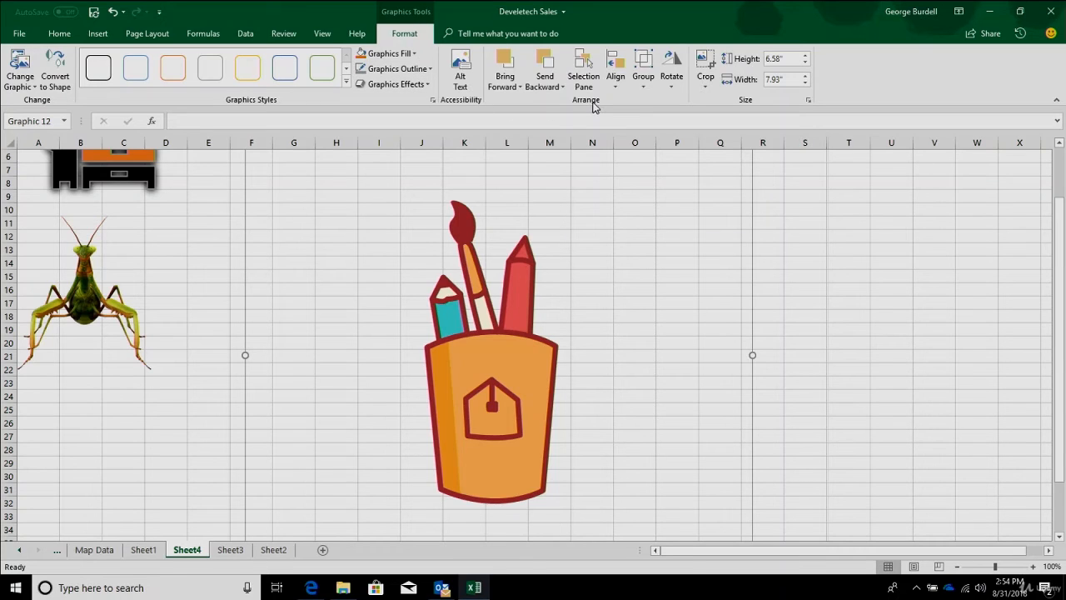
left_click(414, 53)
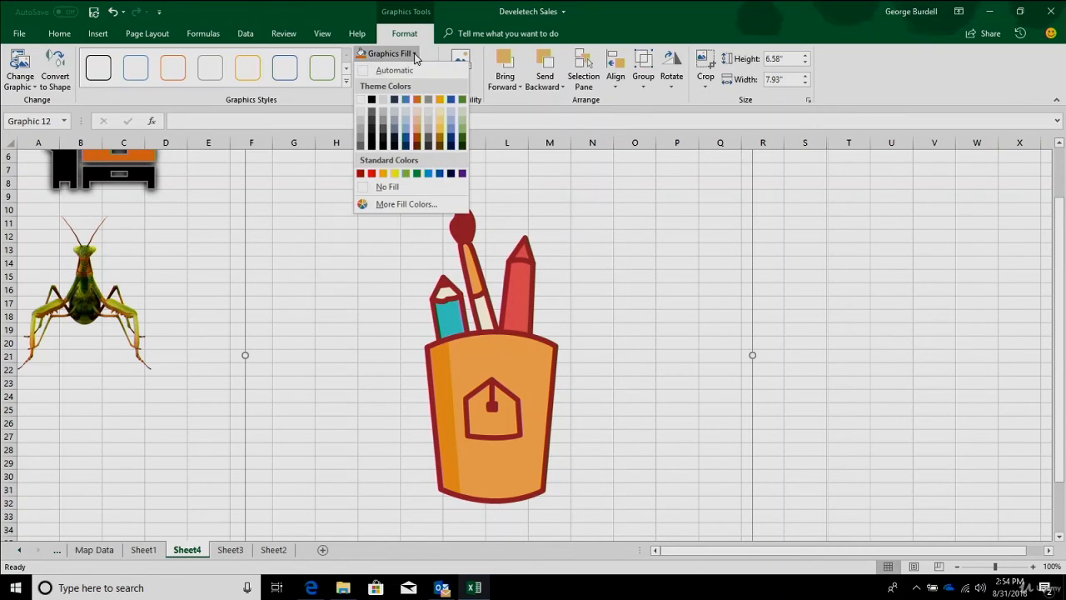
left_click(409, 102)
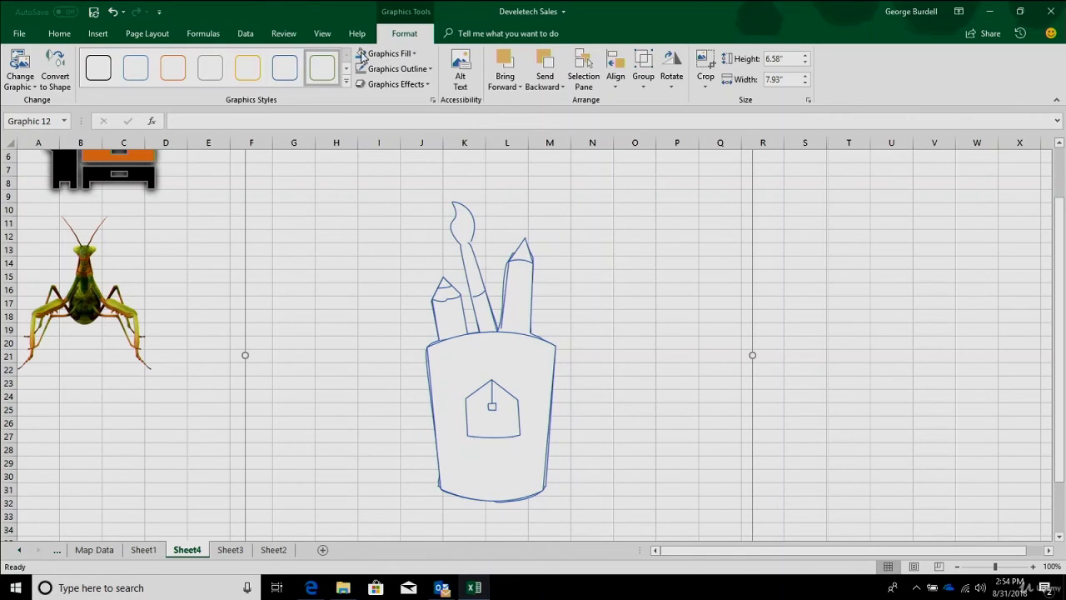
- Refill the outline-style graphic with solid blue and apply an outer shadow offset to the bottom
left_click(389, 53)
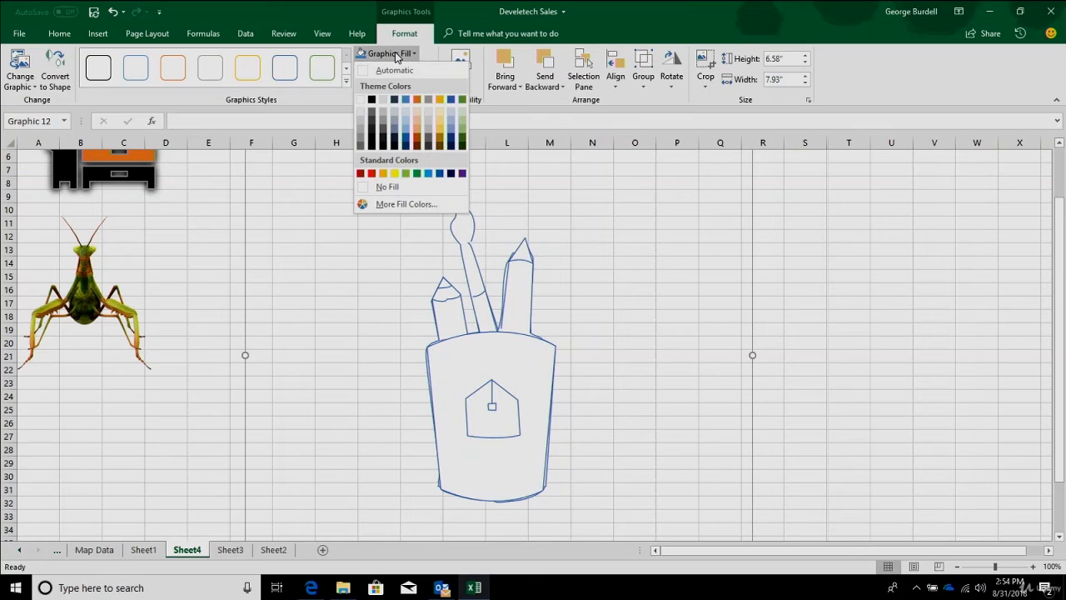
left_click(413, 99)
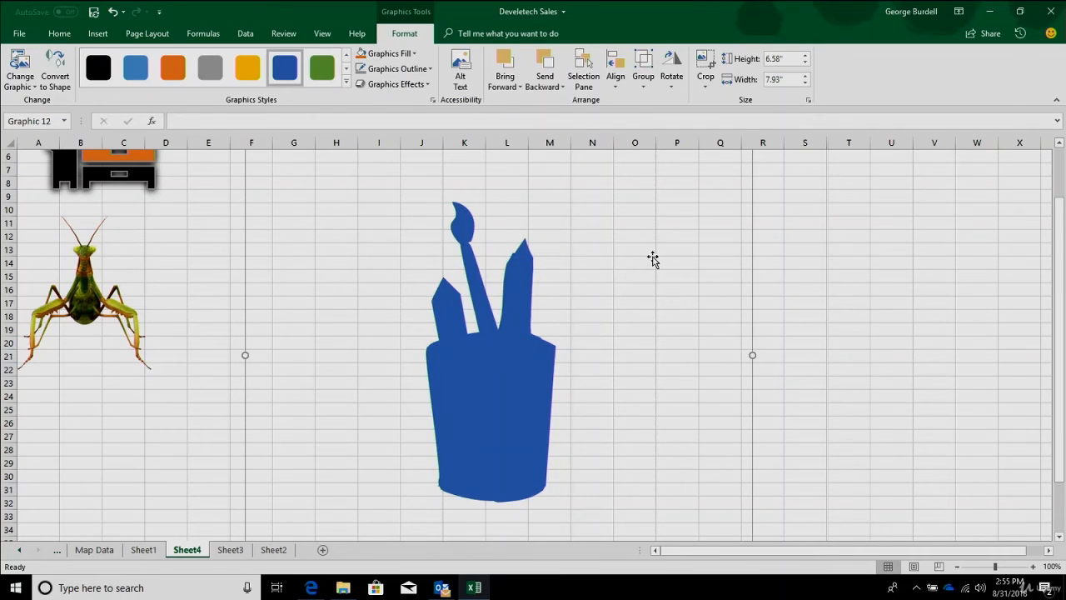
left_click(394, 85)
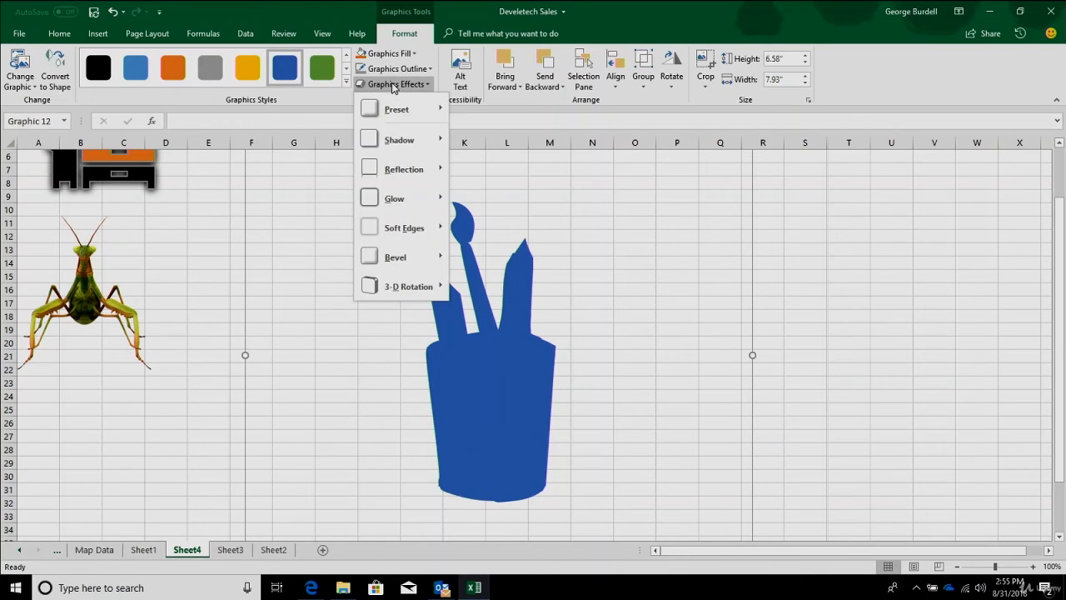
mouse_move(398, 141)
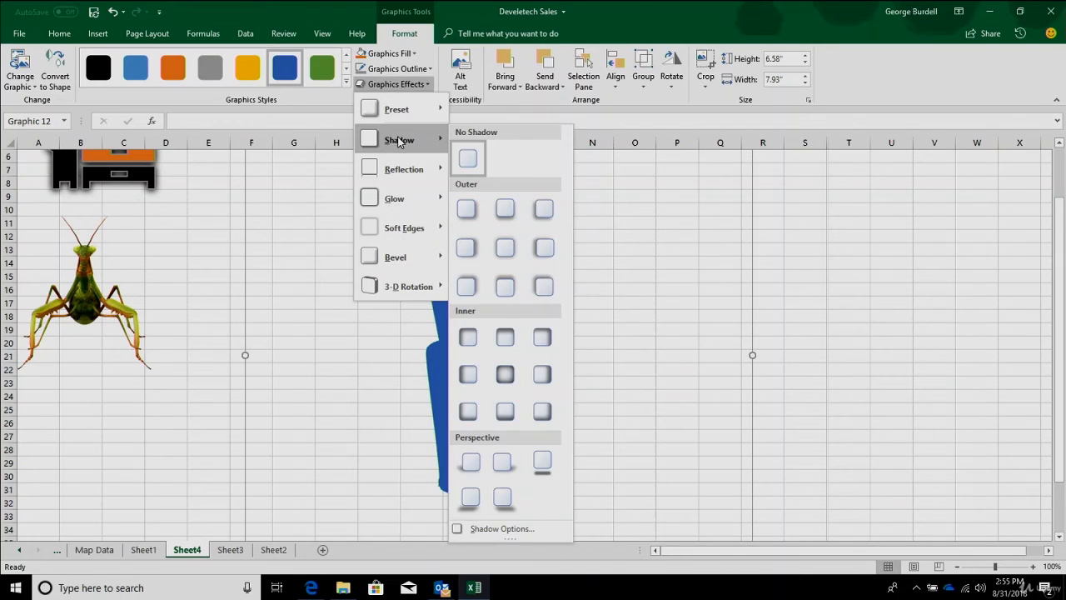
left_click(505, 209)
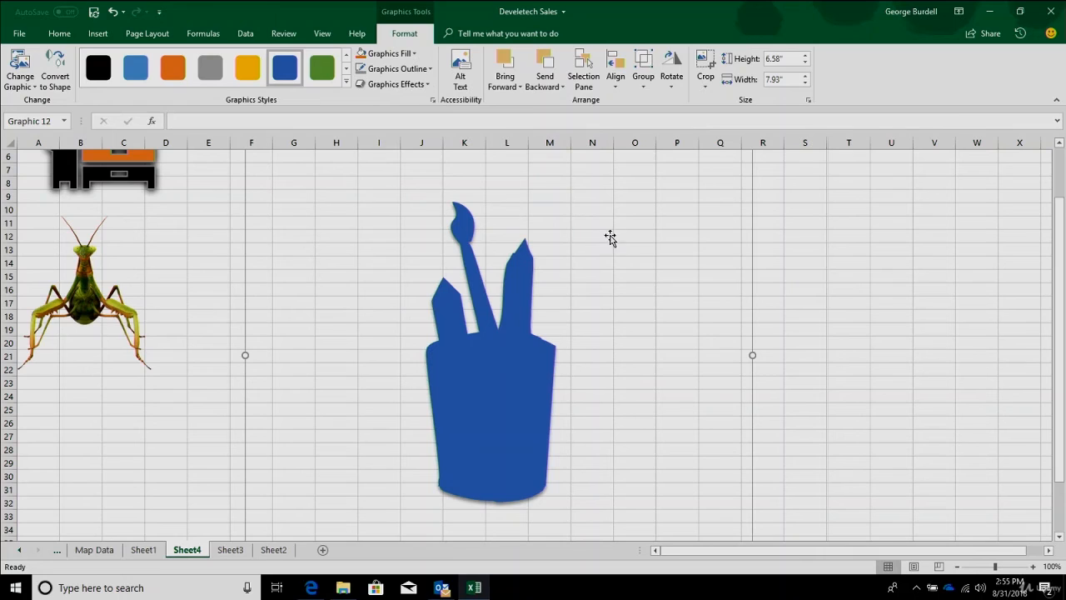
- Apply the green outline preset style to the graphic and fill it with the theme blue
left_click(347, 83)
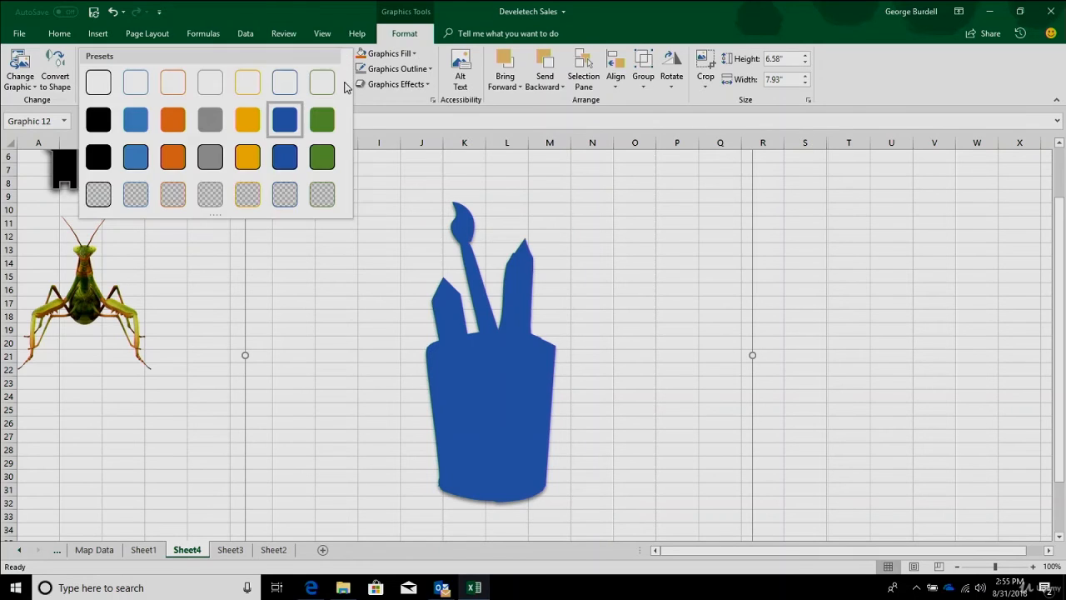
left_click(317, 84)
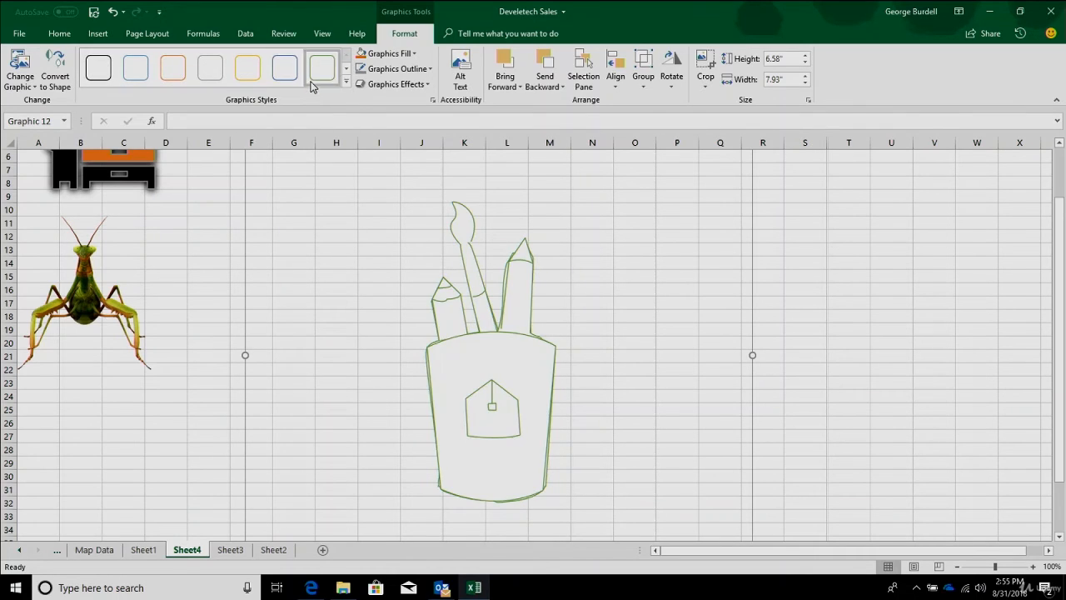
left_click(388, 53)
left_click(405, 100)
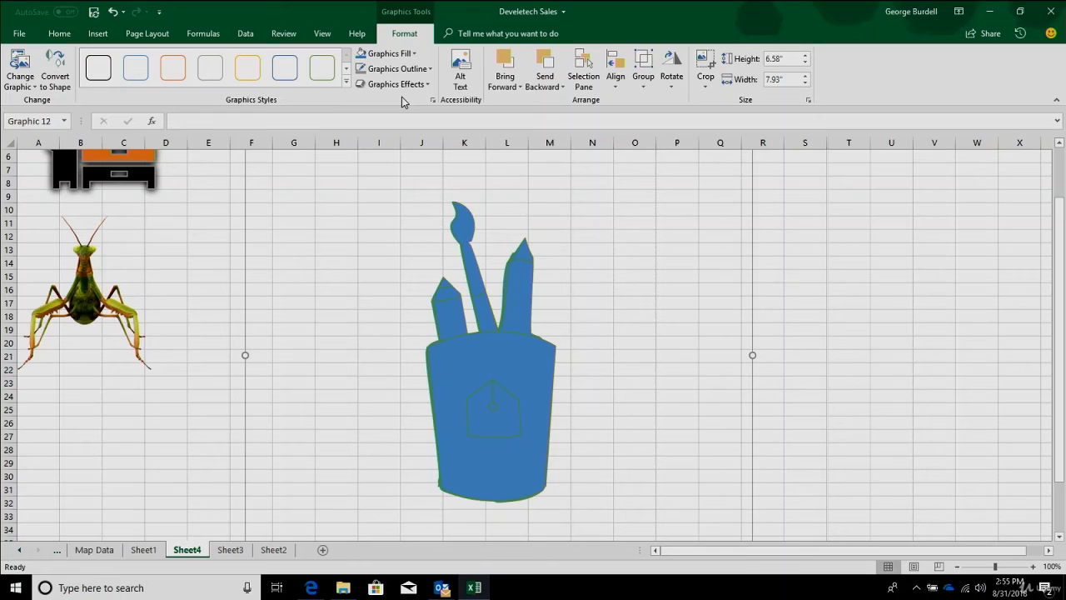
- Undo all changes back through the vector graphic's resize, and delete the enlarged PNG picture
left_click(124, 13)
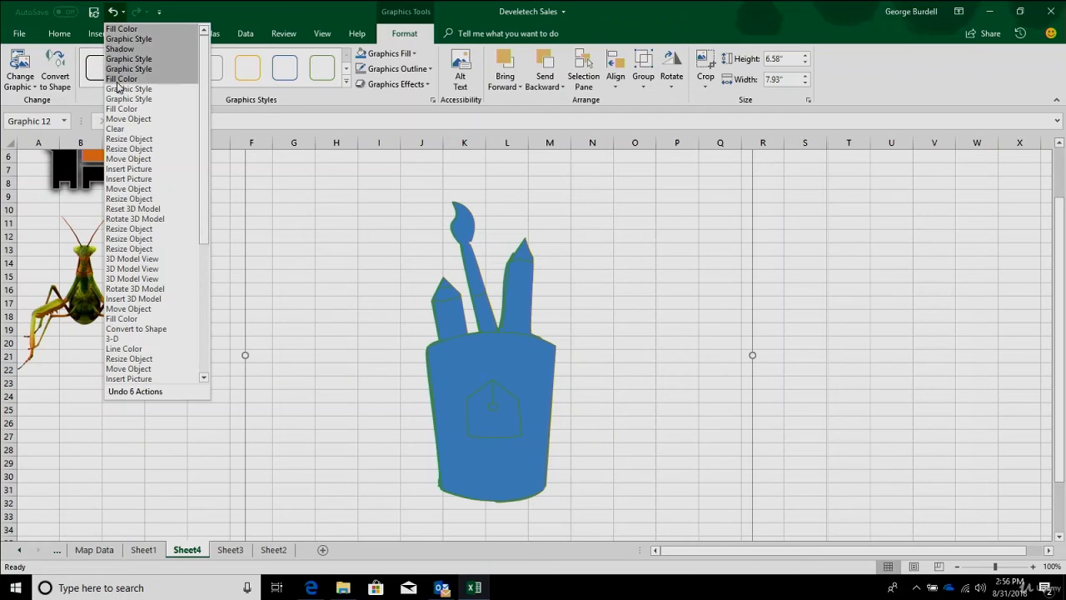
left_click(136, 140)
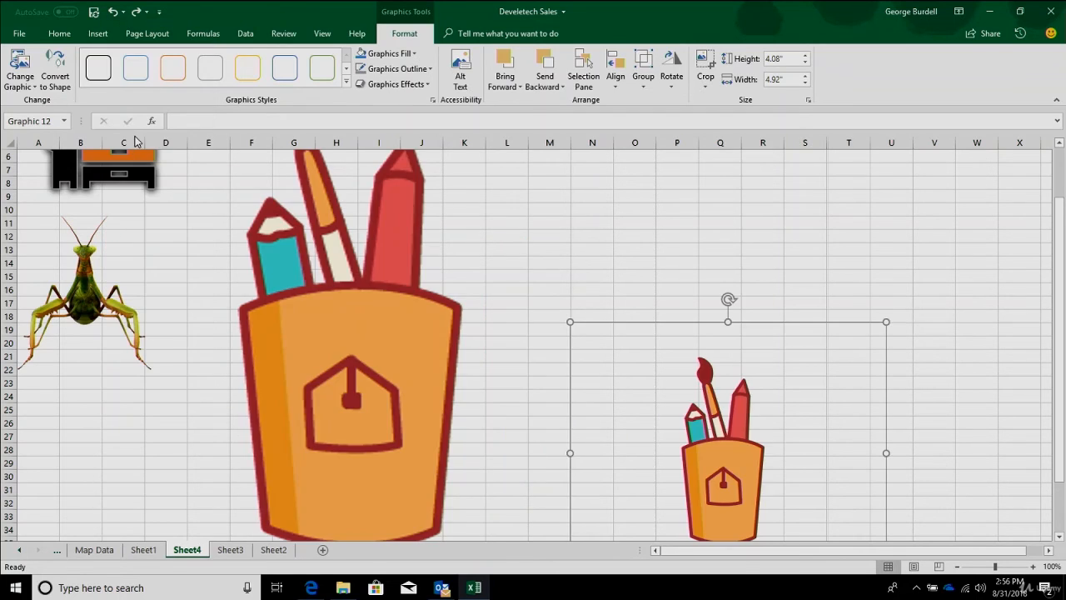
left_click(378, 314)
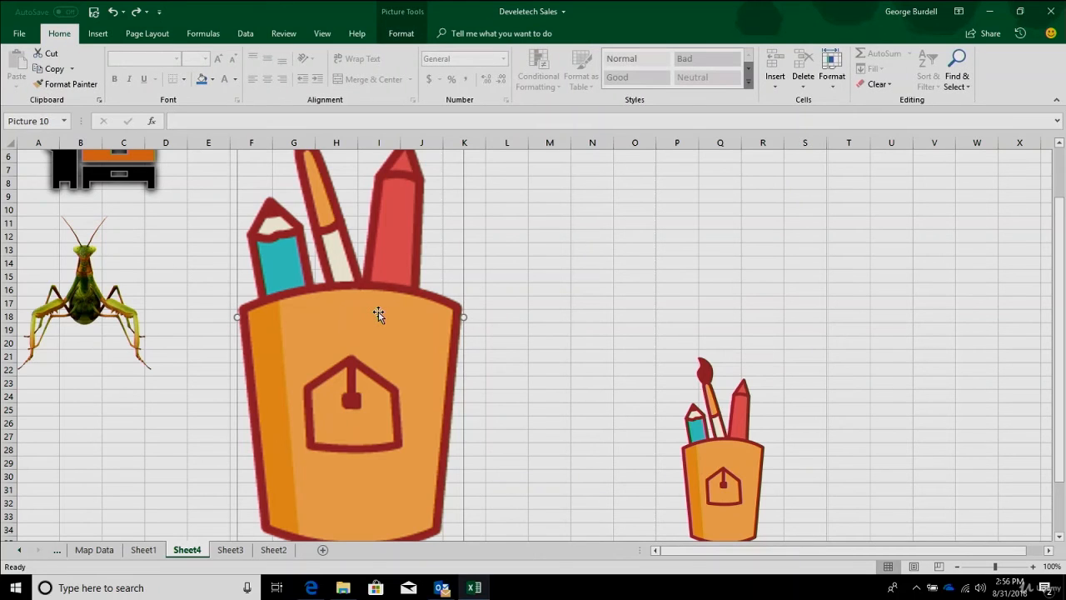
key("Delete")
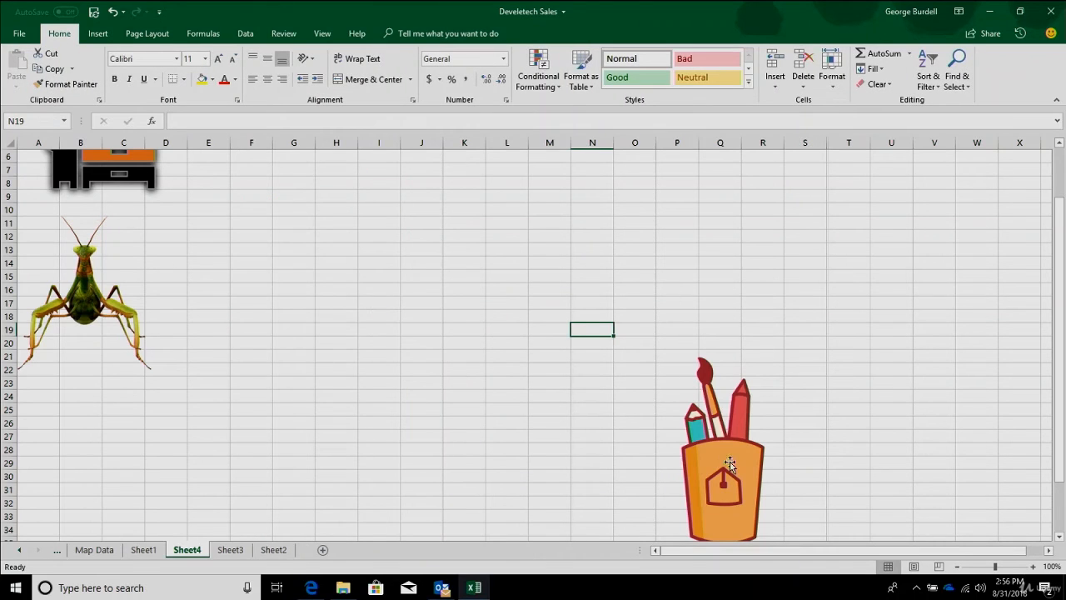
- Move the vector graphic to about columns G to N and convert it to a Microsoft Office drawing object
mouse_move(731, 466)
left_mouse_down()
mouse_move(699, 431)
mouse_move(441, 314)
left_mouse_up()
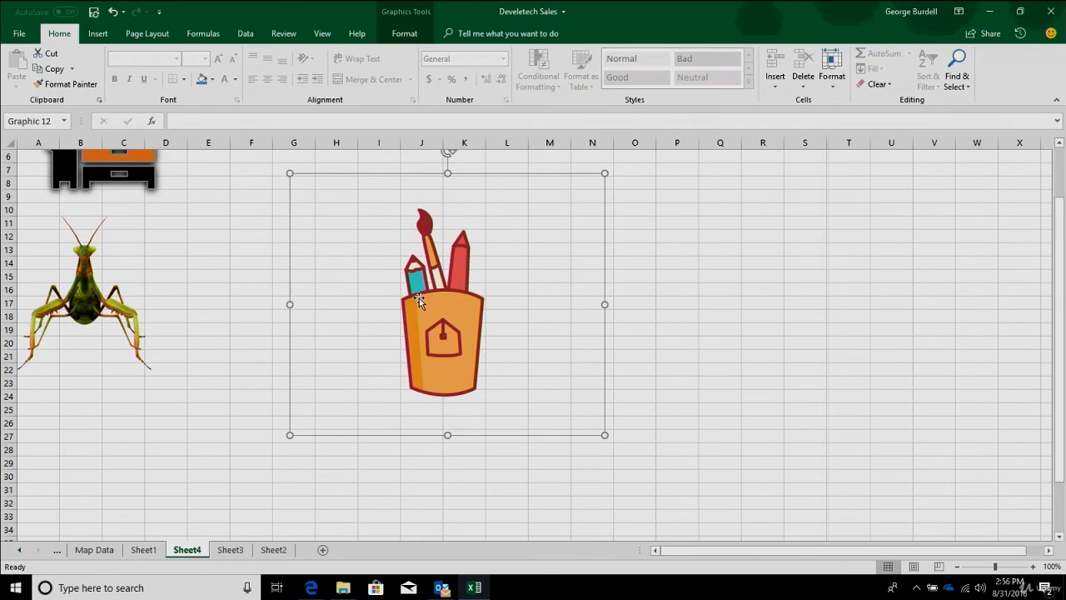
left_click(407, 35)
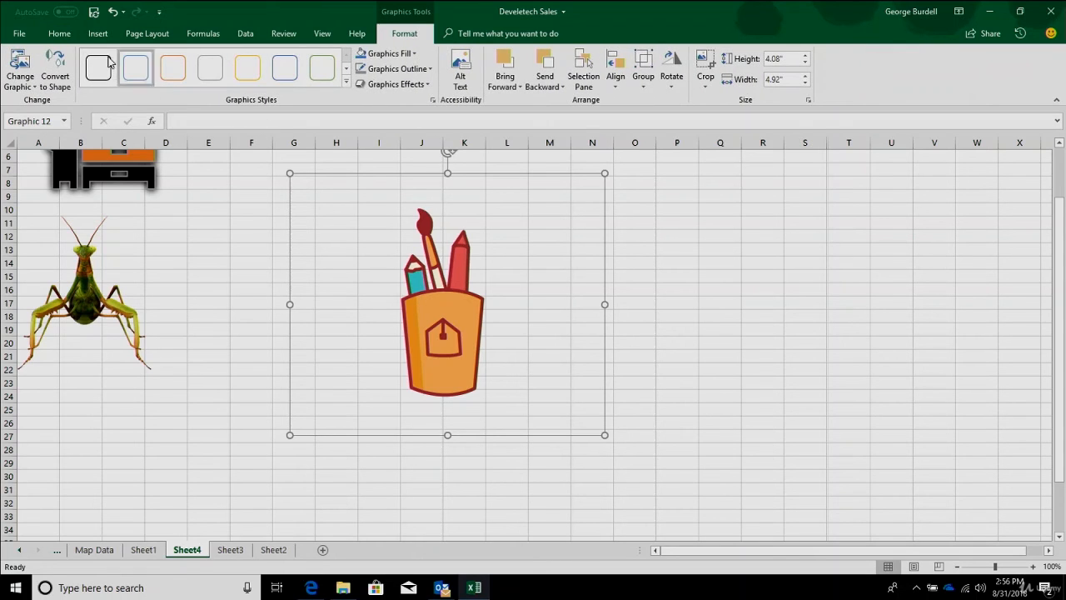
left_click(70, 68)
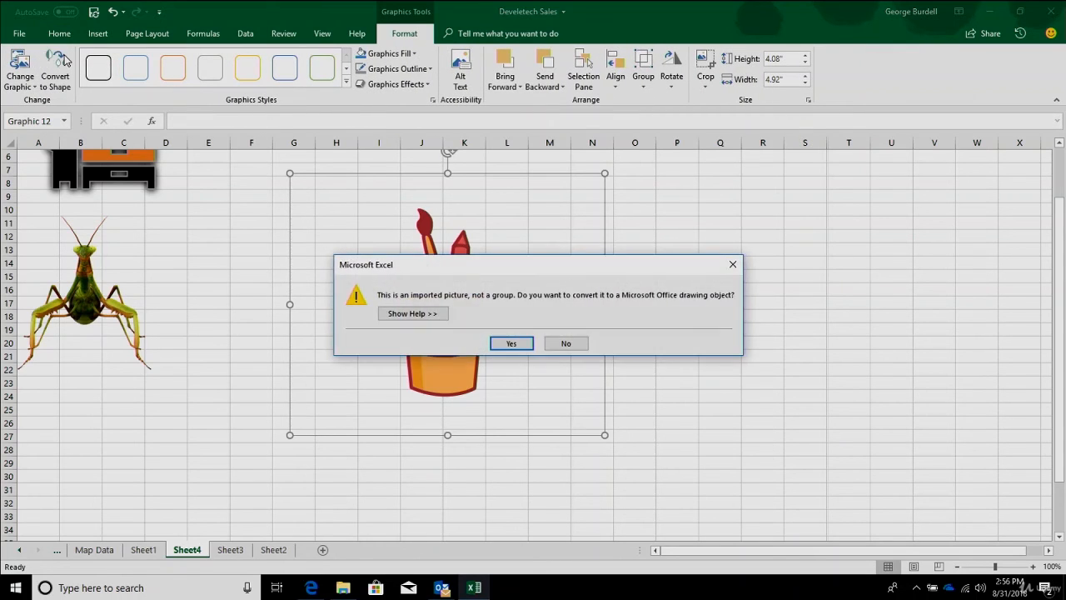
left_click(512, 343)
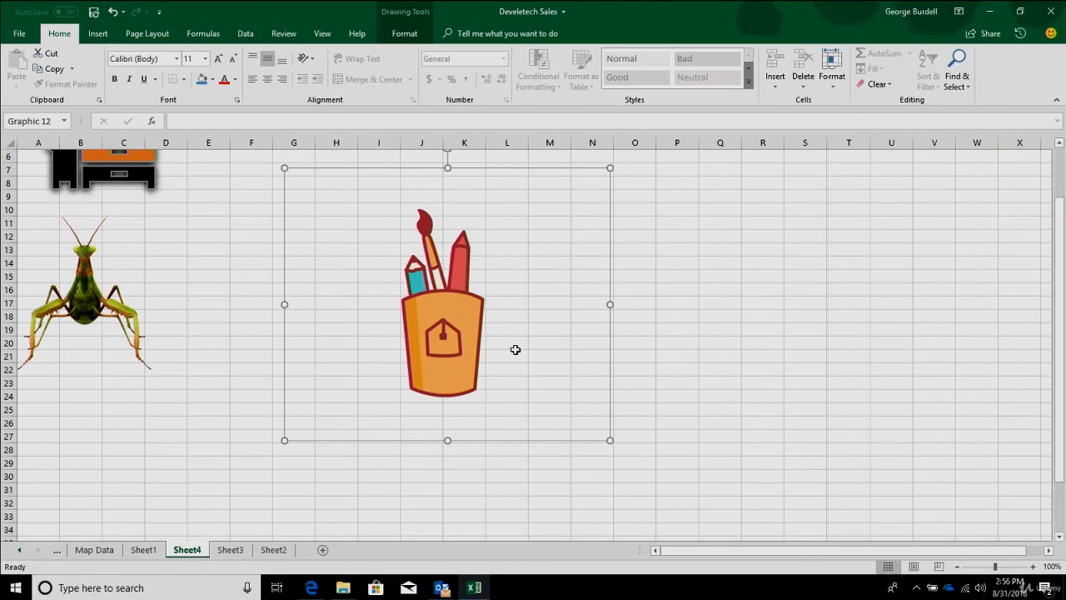
- Fill only the cup body of the converted graphic with the standard colour Red
left_click(457, 376)
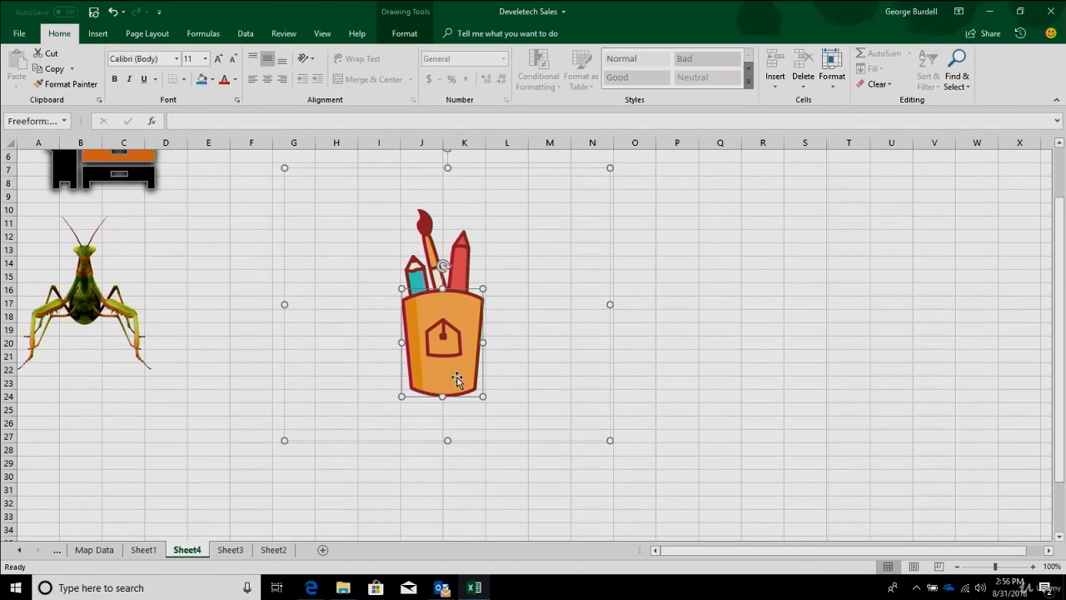
left_click(98, 33)
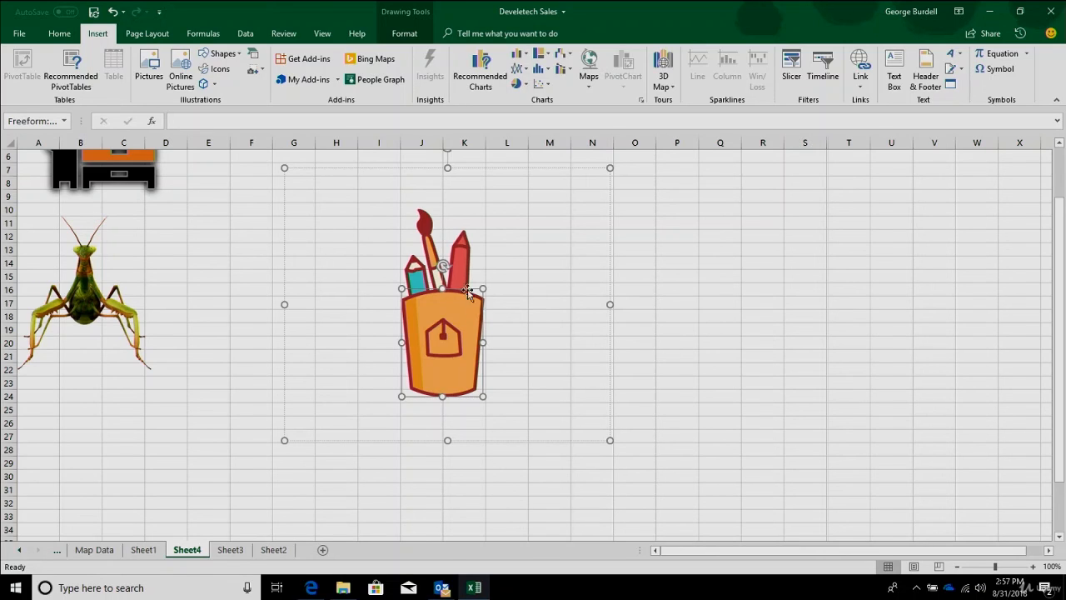
left_click(416, 37)
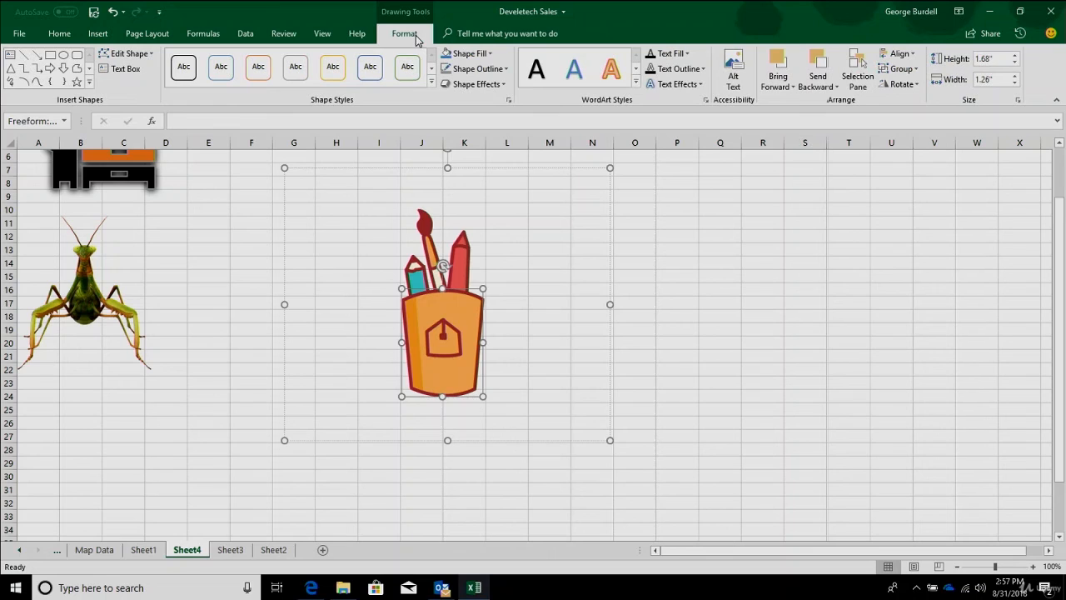
left_click(492, 54)
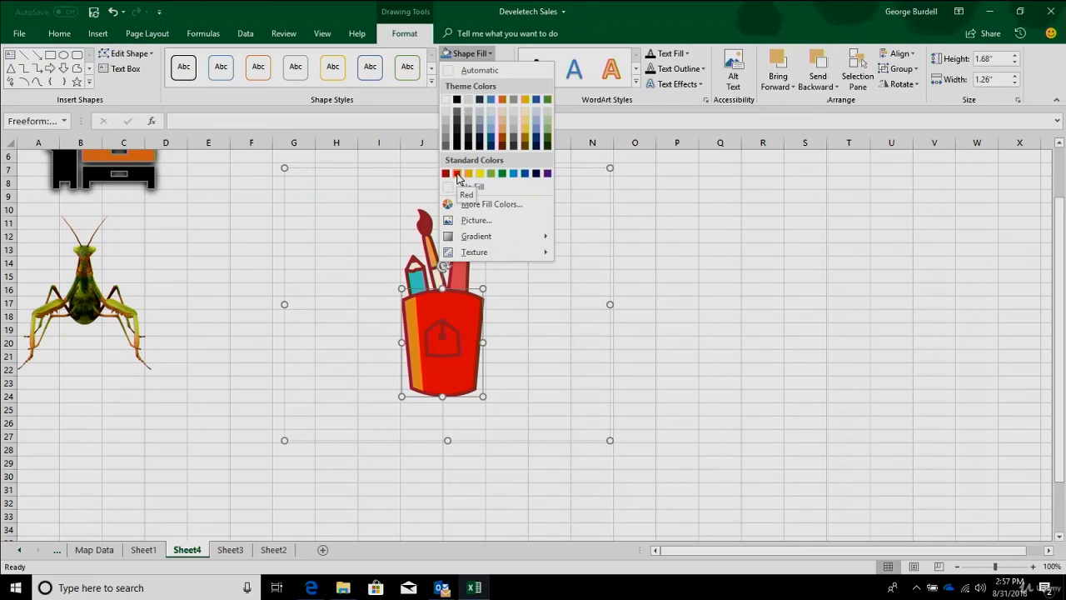
left_click(457, 173)
- Enlarge the whole converted graphic to about 6.88 inches high by 10.44 inches wide
left_click(526, 356)
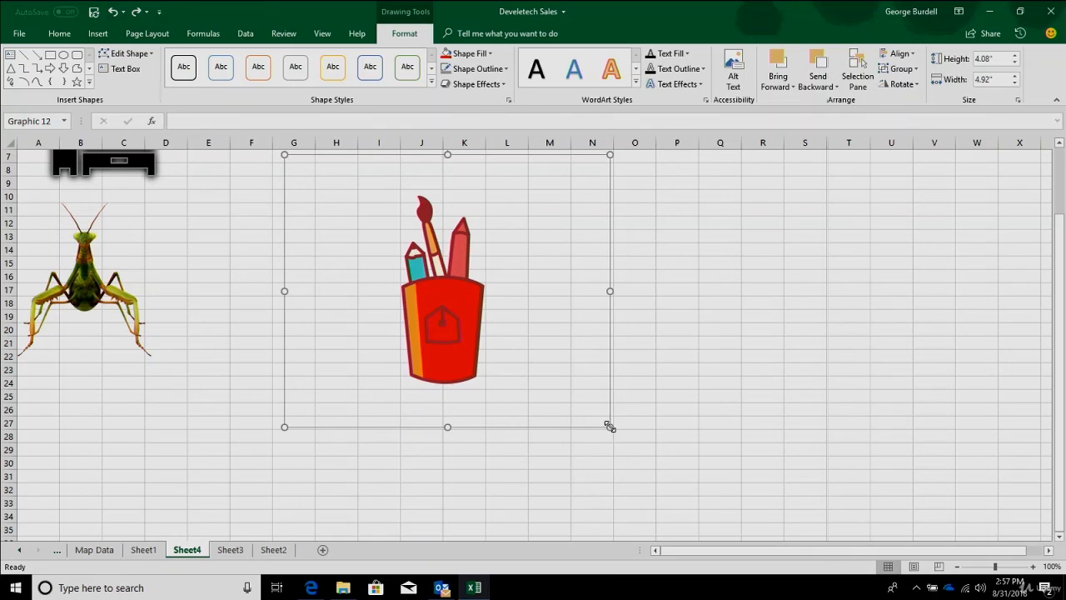
left_click_drag(609, 427, 962, 595)
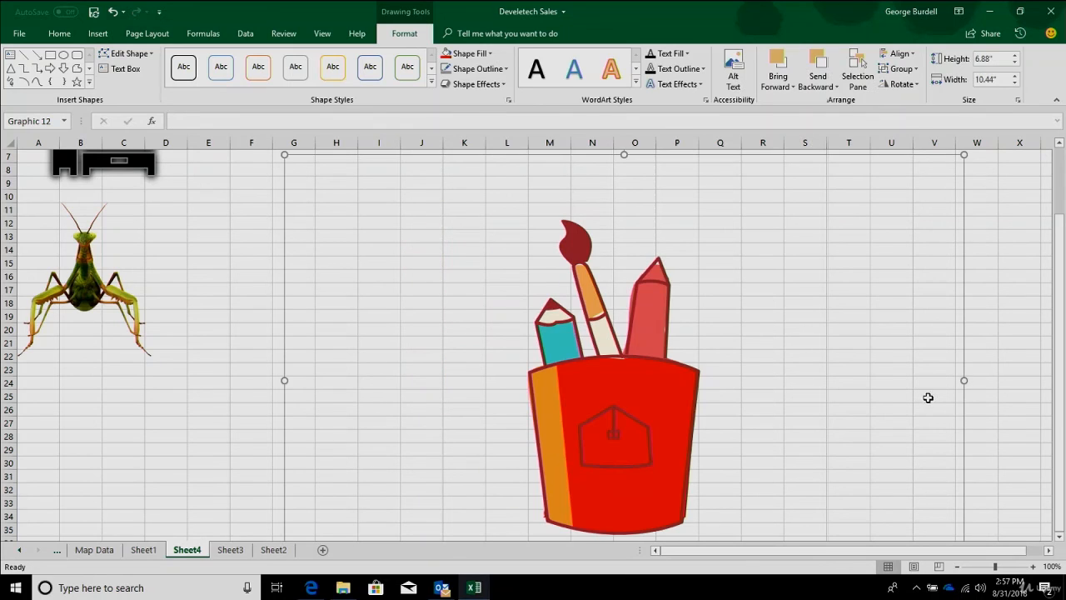